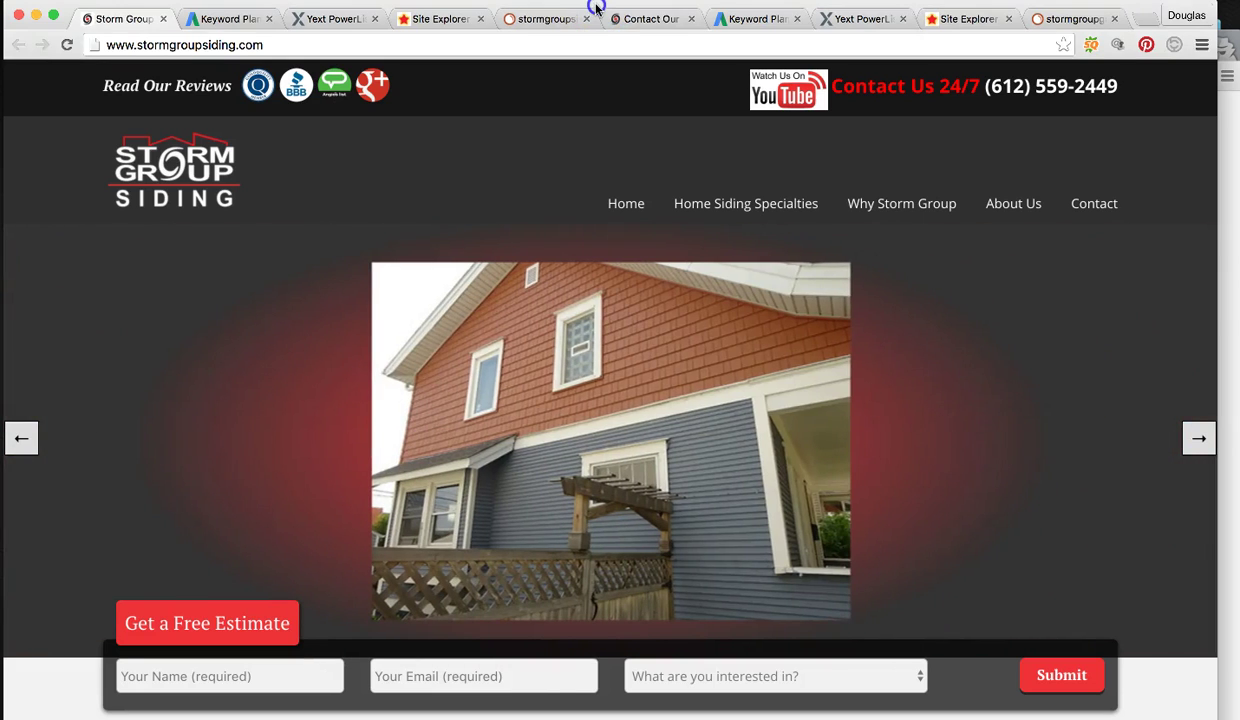
# - Bring the browser window to the front and scroll through the current page
pyautogui.click(765, 185)
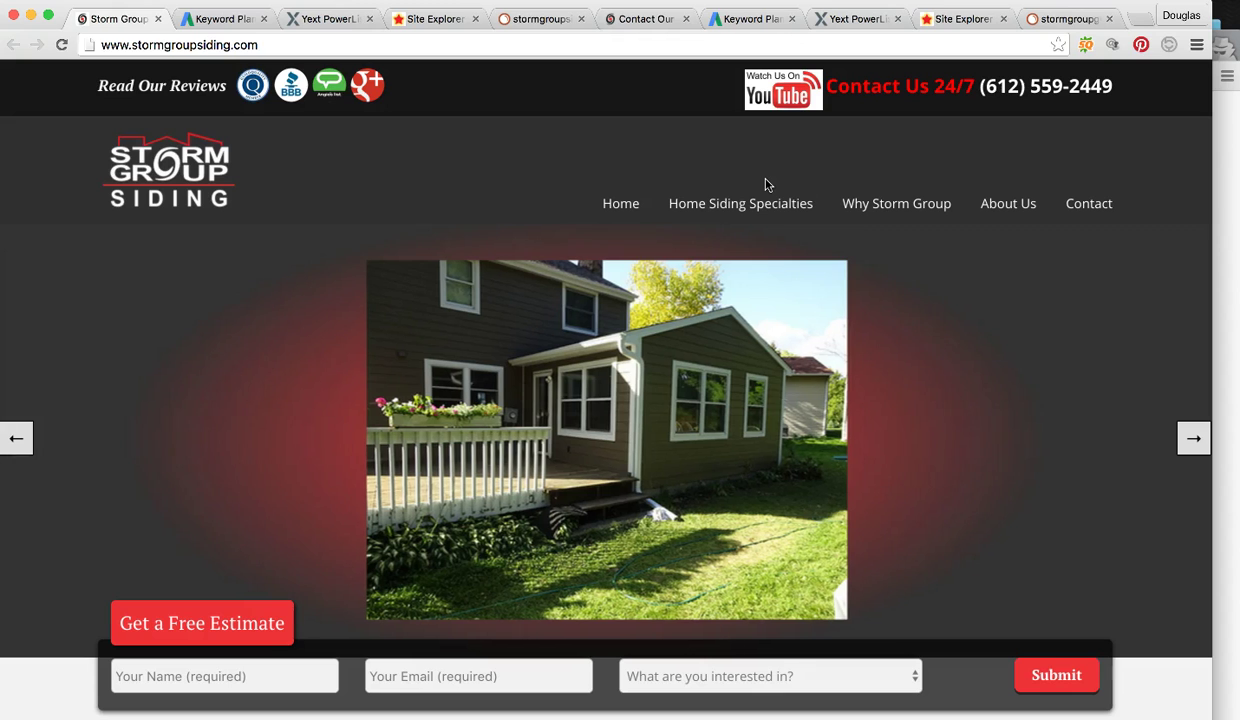
pyautogui.scroll(-10, 765, 185)
pyautogui.scroll(-8, 765, 185)
pyautogui.scroll(-4, 765, 185)
pyautogui.scroll(-2, 765, 185)
pyautogui.scroll(8, 765, 185)
pyautogui.scroll(15, 765, 185)
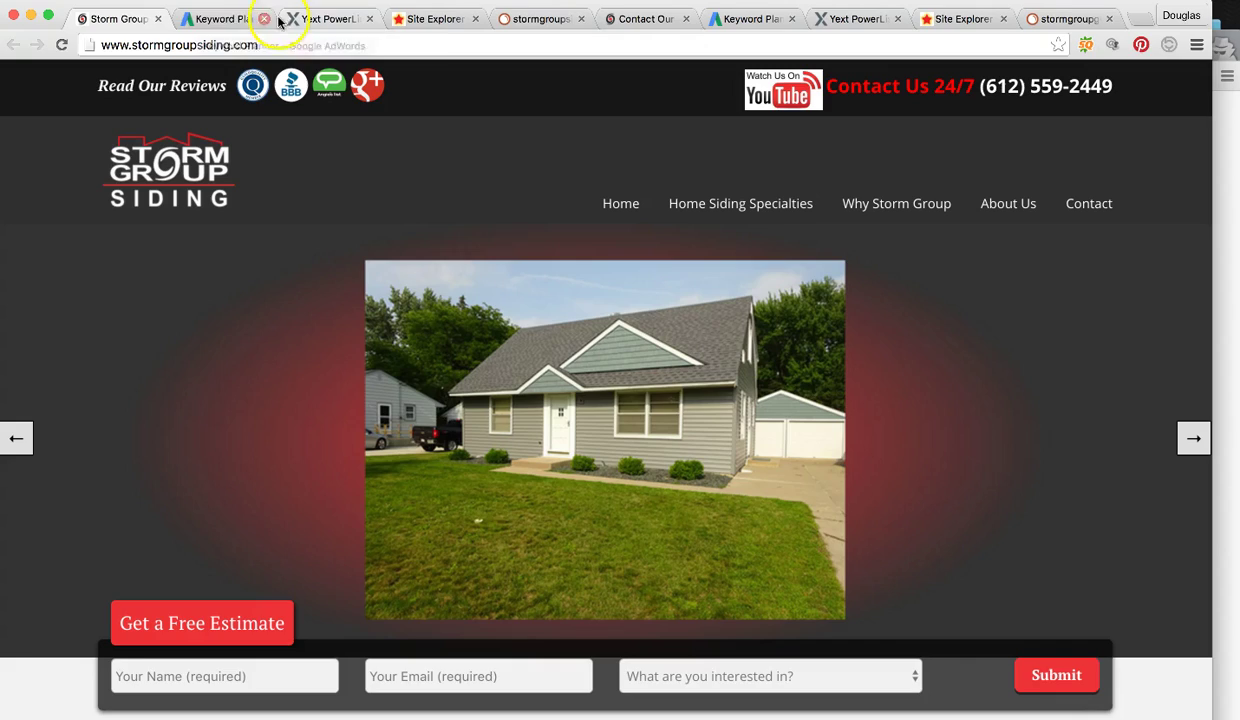
pyautogui.scroll(-10, 1071, 493)
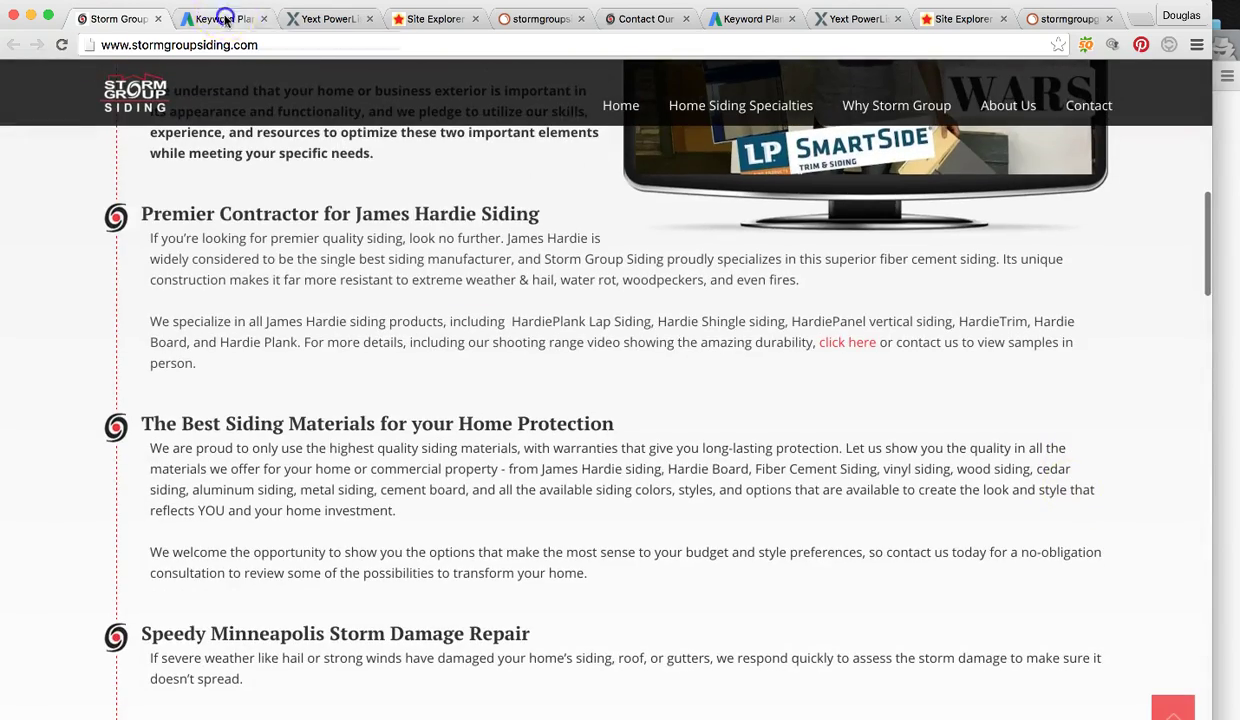
# - Review Keyword Planner's Minneapolis siding results: 110 monthly searches, High competition, $9.12 bid, 681 ideas
pyautogui.click(224, 19)
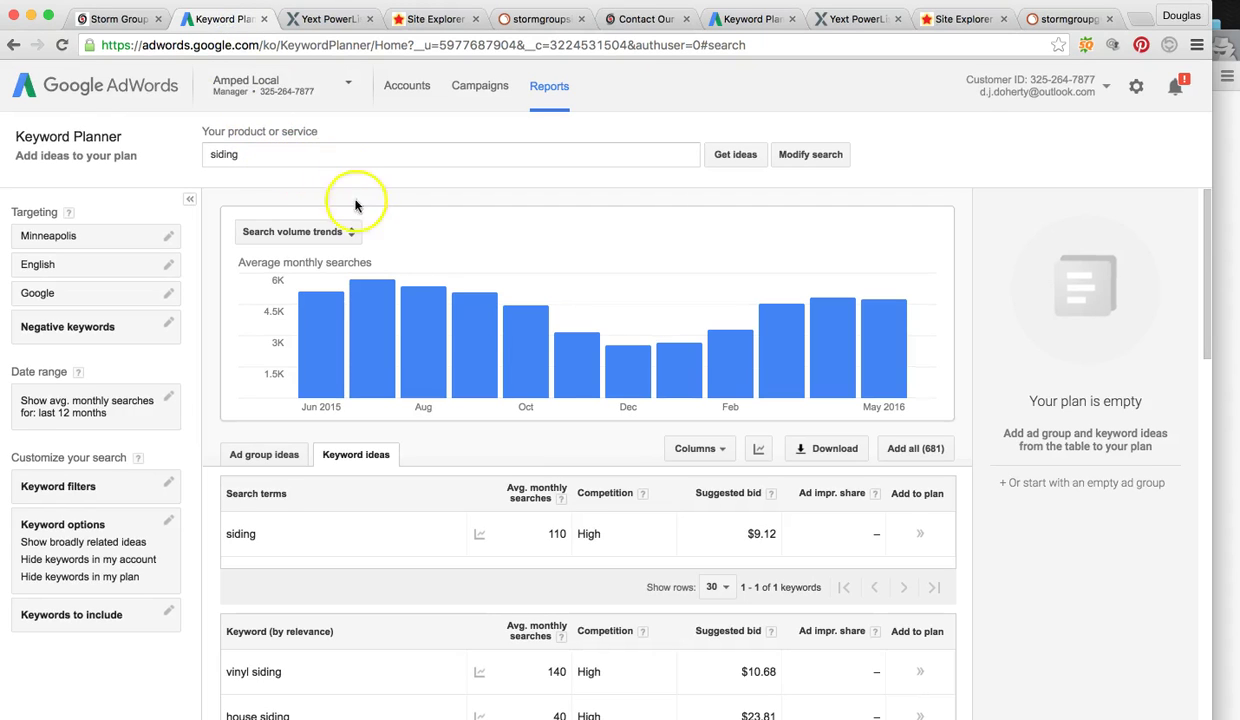
pyautogui.moveTo(340, 327)
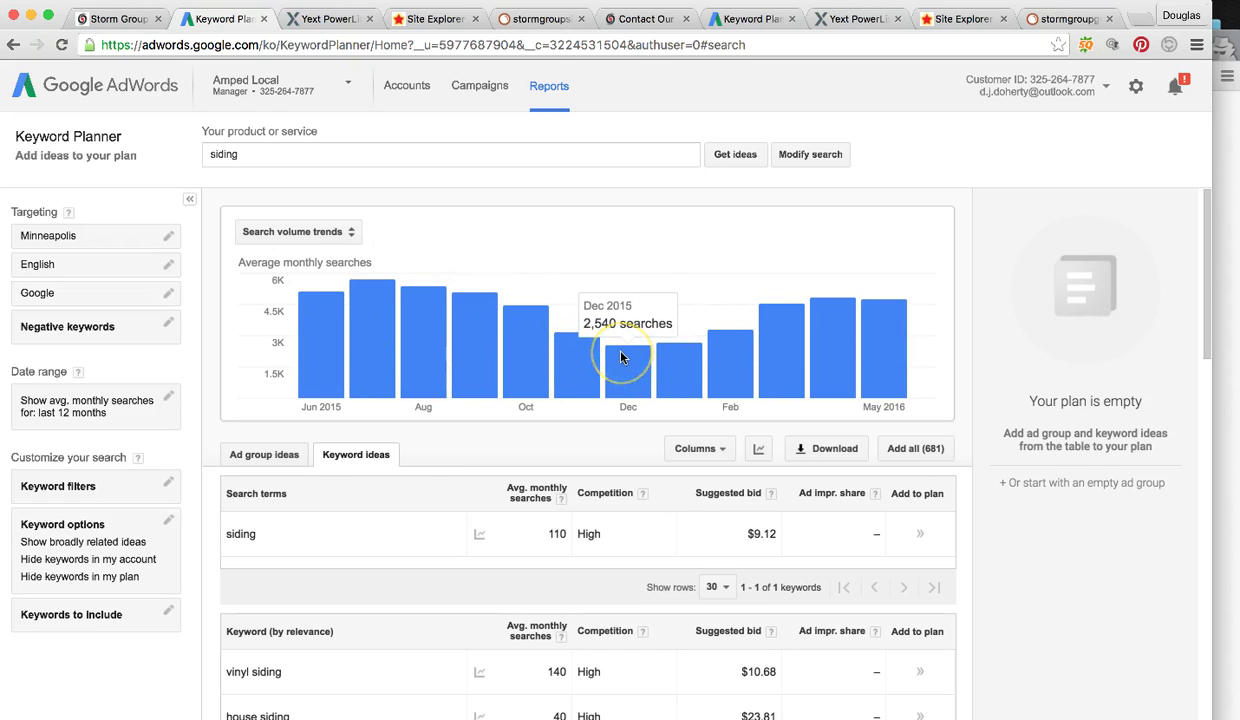
pyautogui.scroll(-5, 362, 357)
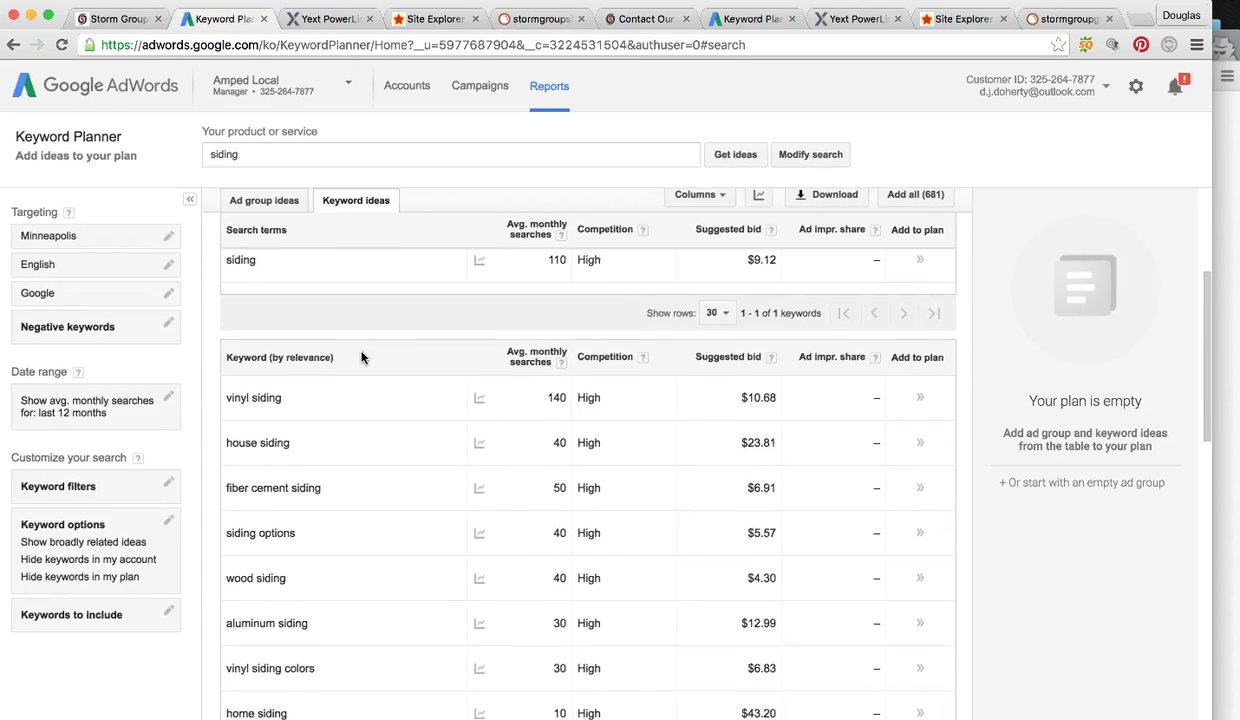
pyautogui.scroll(-3, 362, 357)
pyautogui.scroll(7, 362, 357)
pyautogui.scroll(1, 362, 357)
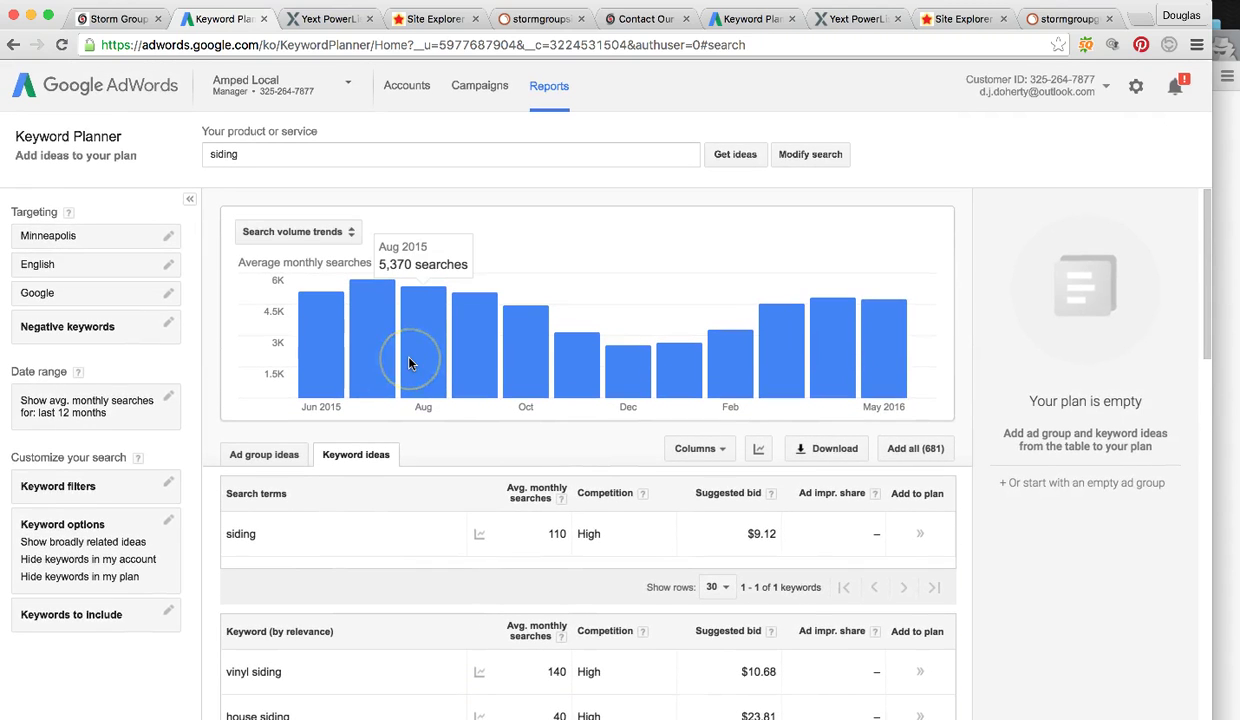
pyautogui.scroll(-6, 498, 532)
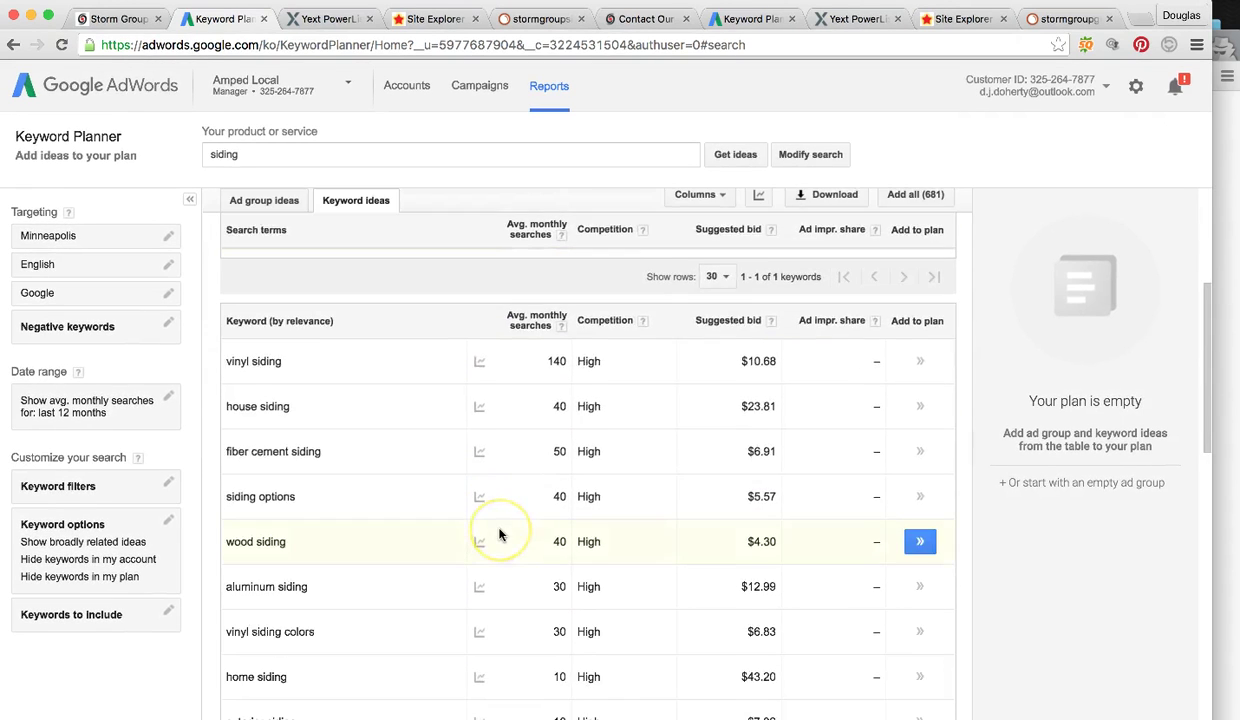
pyautogui.scroll(-5, 500, 533)
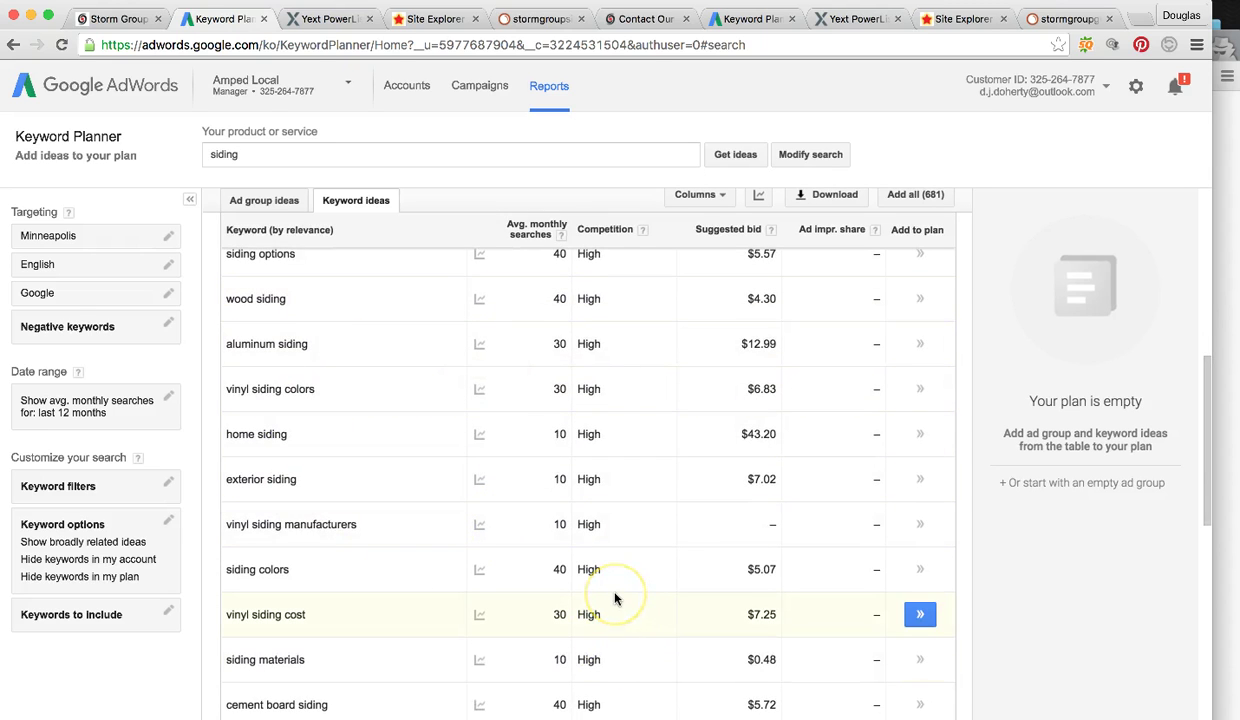
pyautogui.scroll(10, 615, 598)
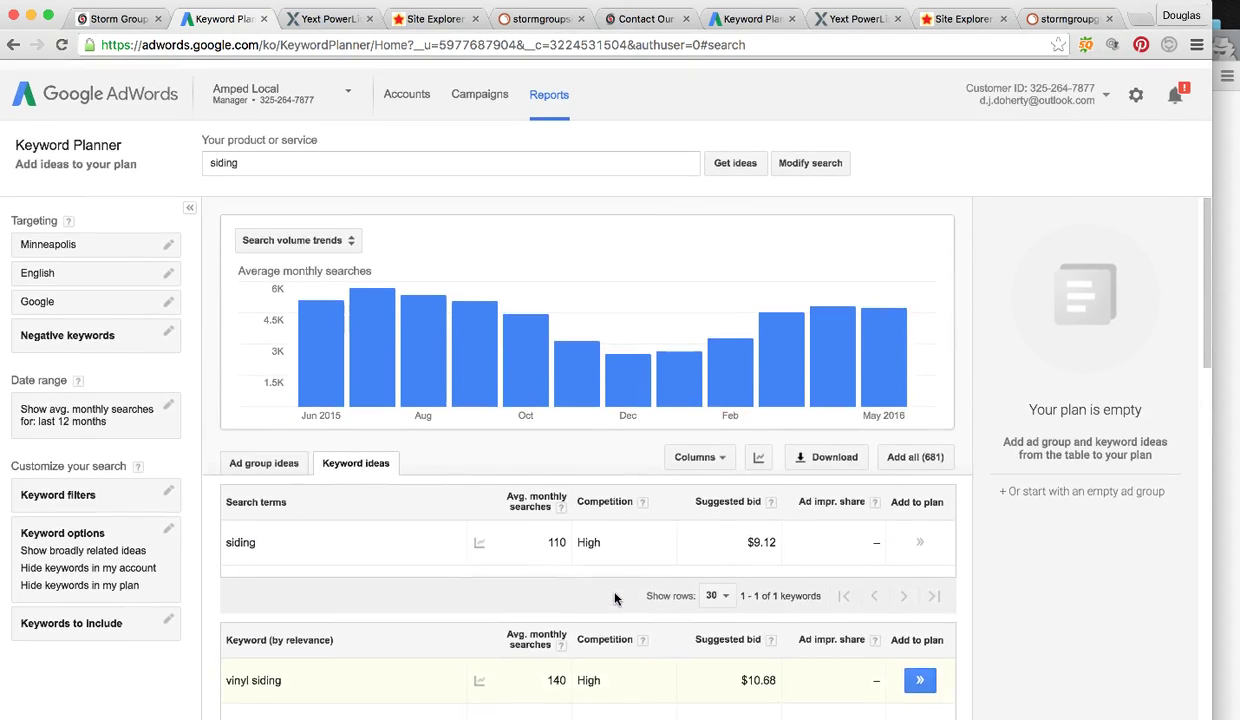
pyautogui.click(638, 348)
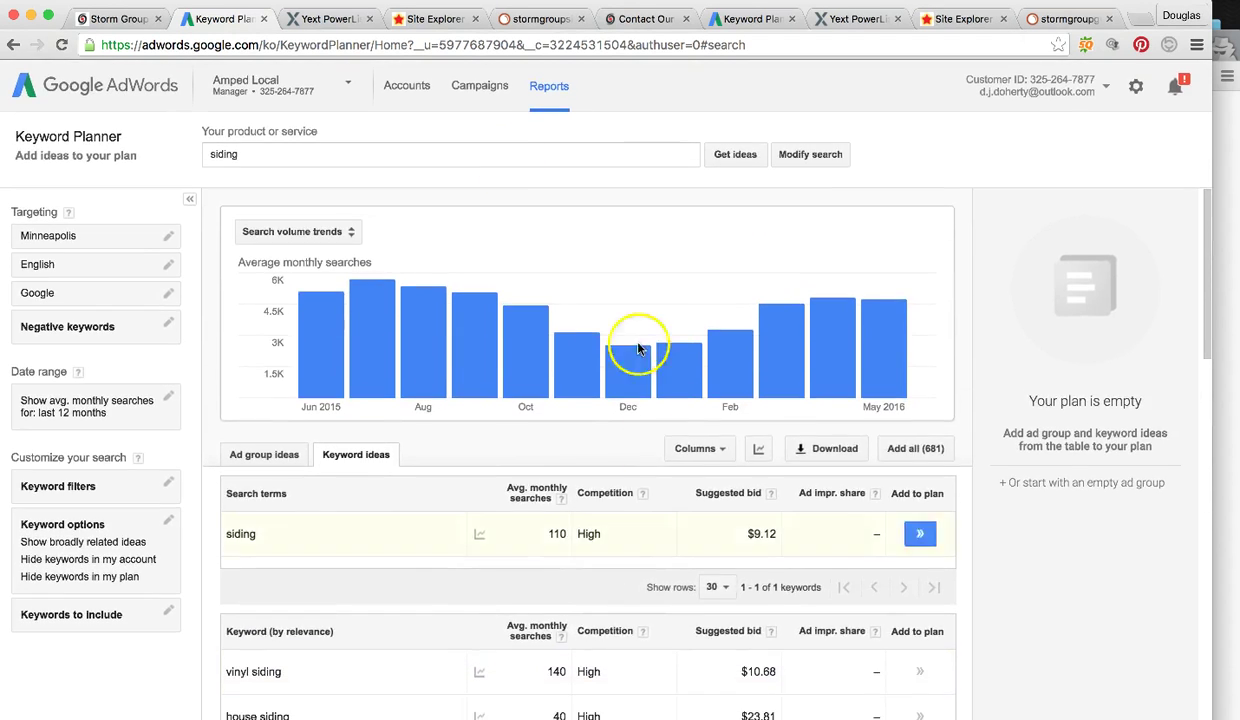
# - Return to the Storm Group Siding site and scroll through its page
pyautogui.click(118, 18)
pyautogui.click(805, 554)
pyautogui.scroll(-2, 808, 550)
pyautogui.scroll(-3, 808, 550)
pyautogui.scroll(4, 808, 550)
pyautogui.scroll(7, 808, 549)
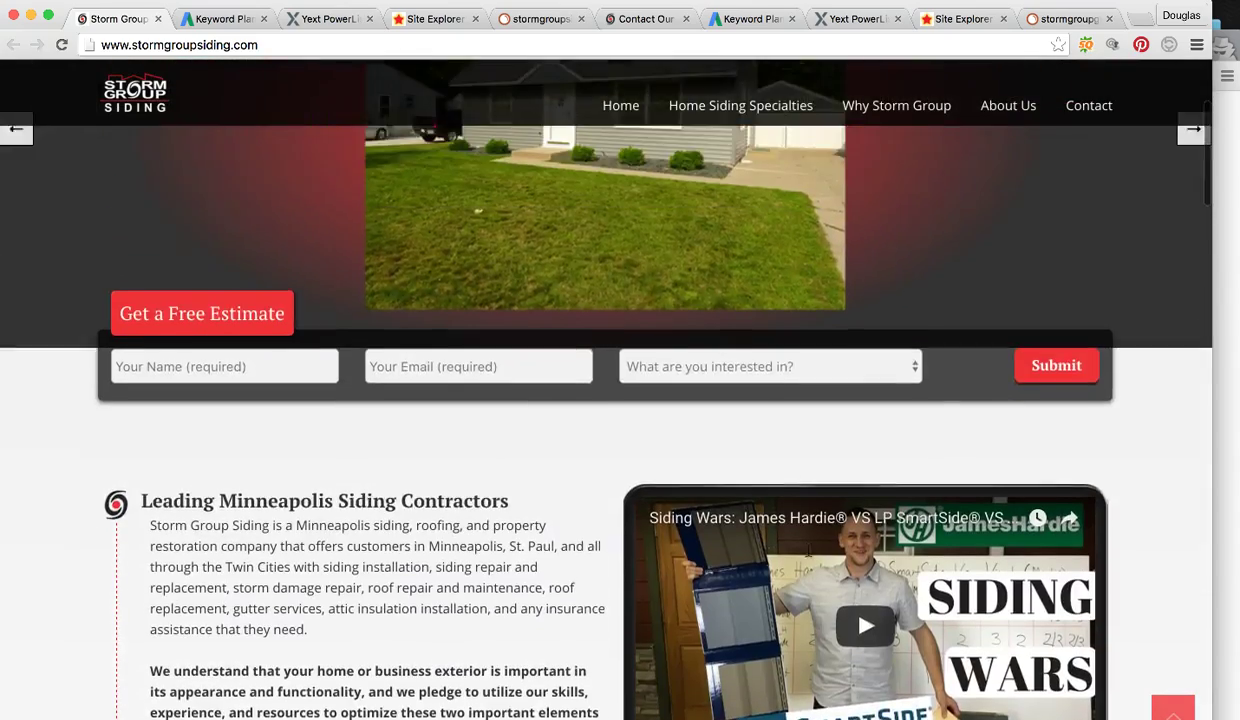
pyautogui.scroll(-2, 808, 549)
pyautogui.scroll(5, 808, 549)
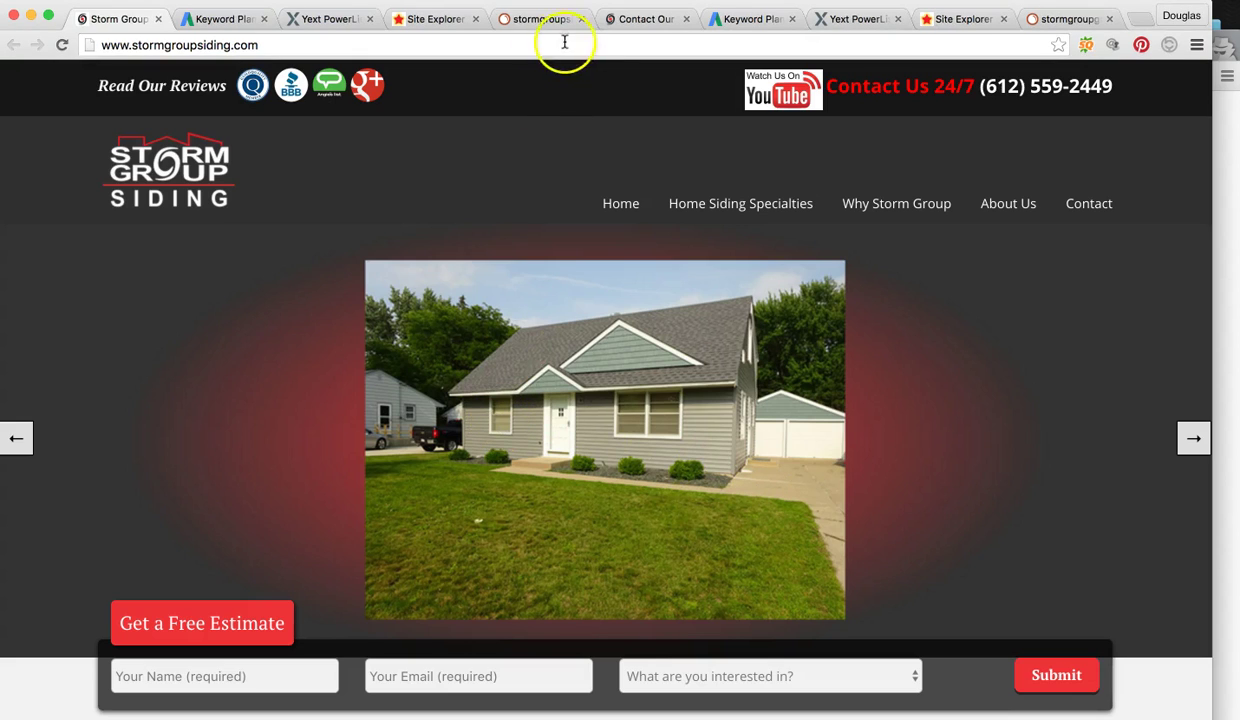
# - Go from the Storm Group Gutters contact page to its home page via the logo
pyautogui.click(632, 19)
pyautogui.scroll(15, 404, 169)
pyautogui.moveTo(697, 246)
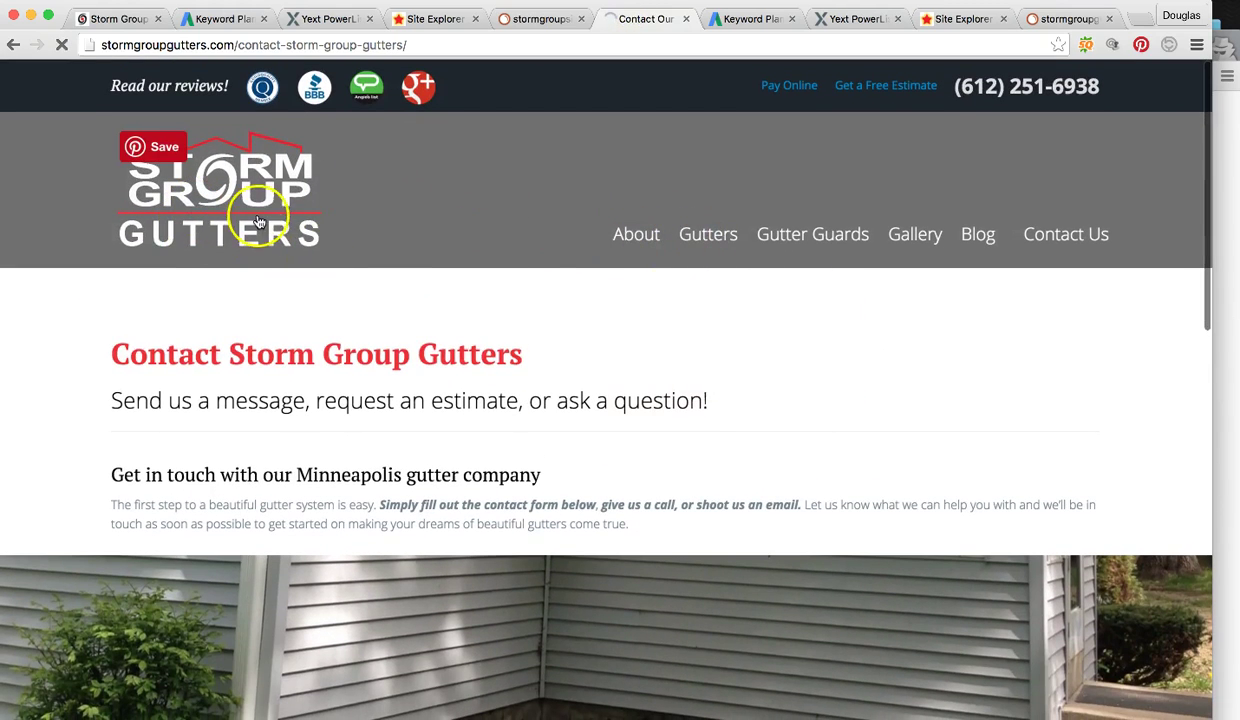
pyautogui.click(540, 277)
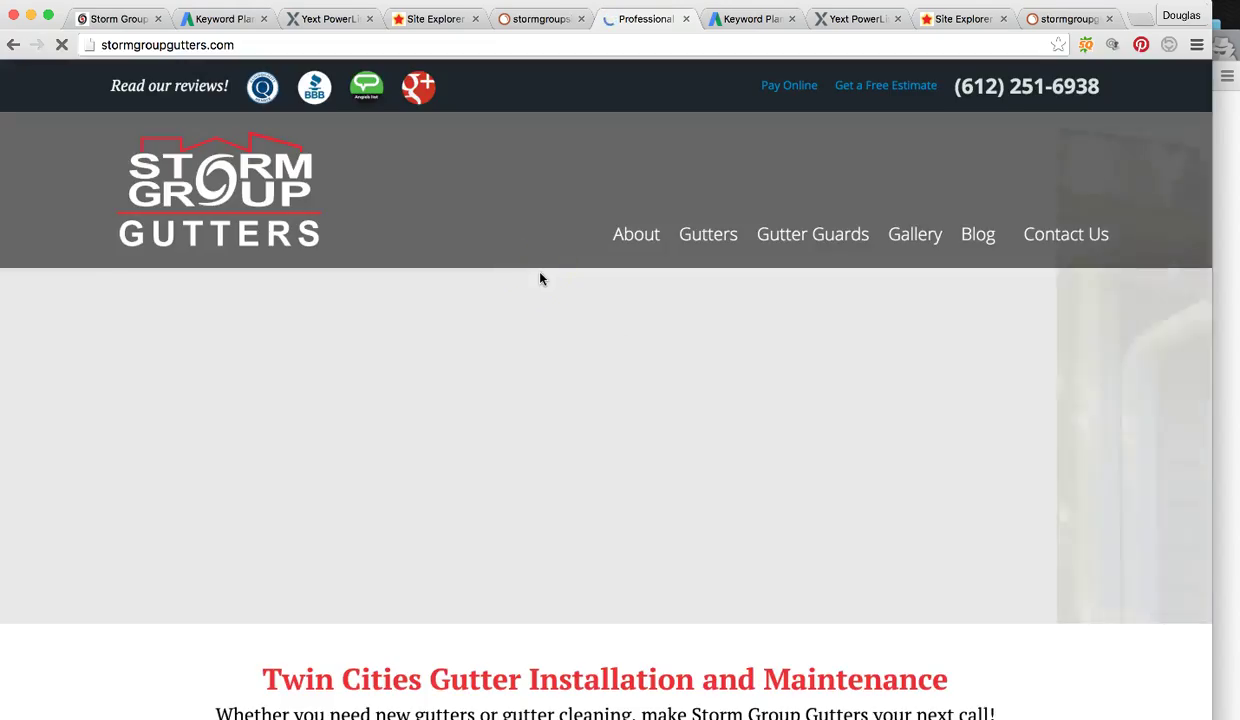
pyautogui.scroll(-8, 540, 277)
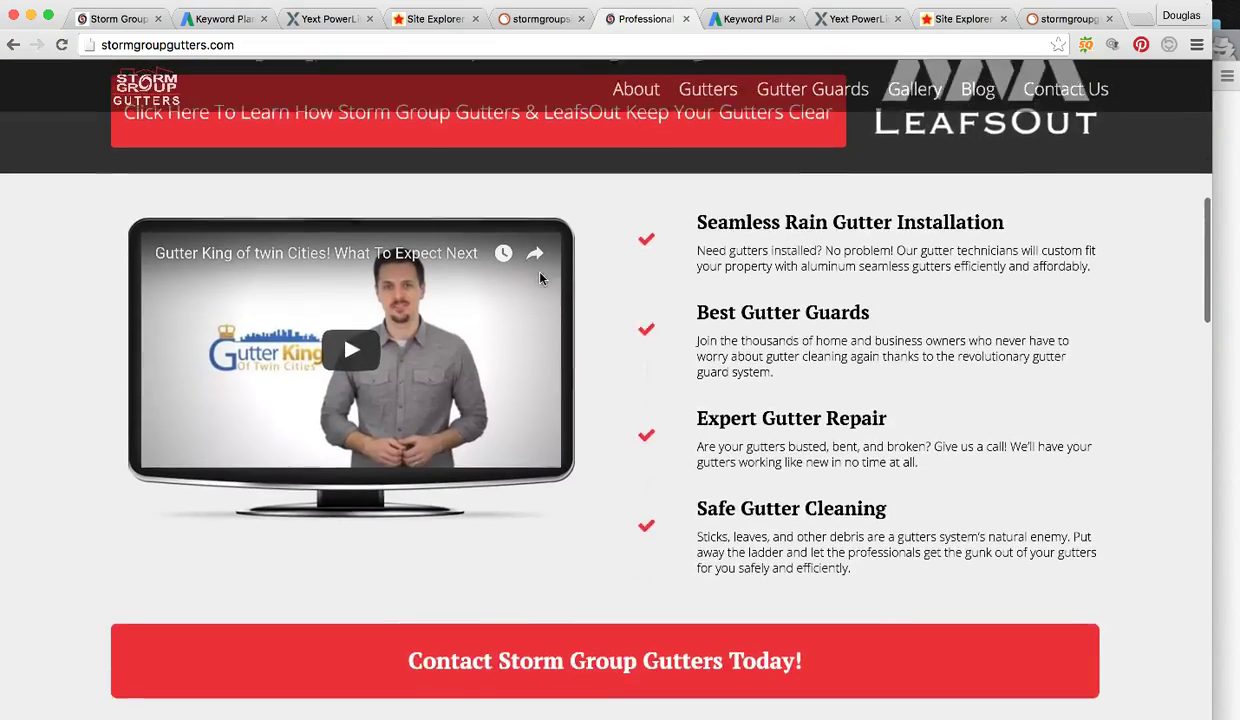
pyautogui.scroll(-10, 540, 279)
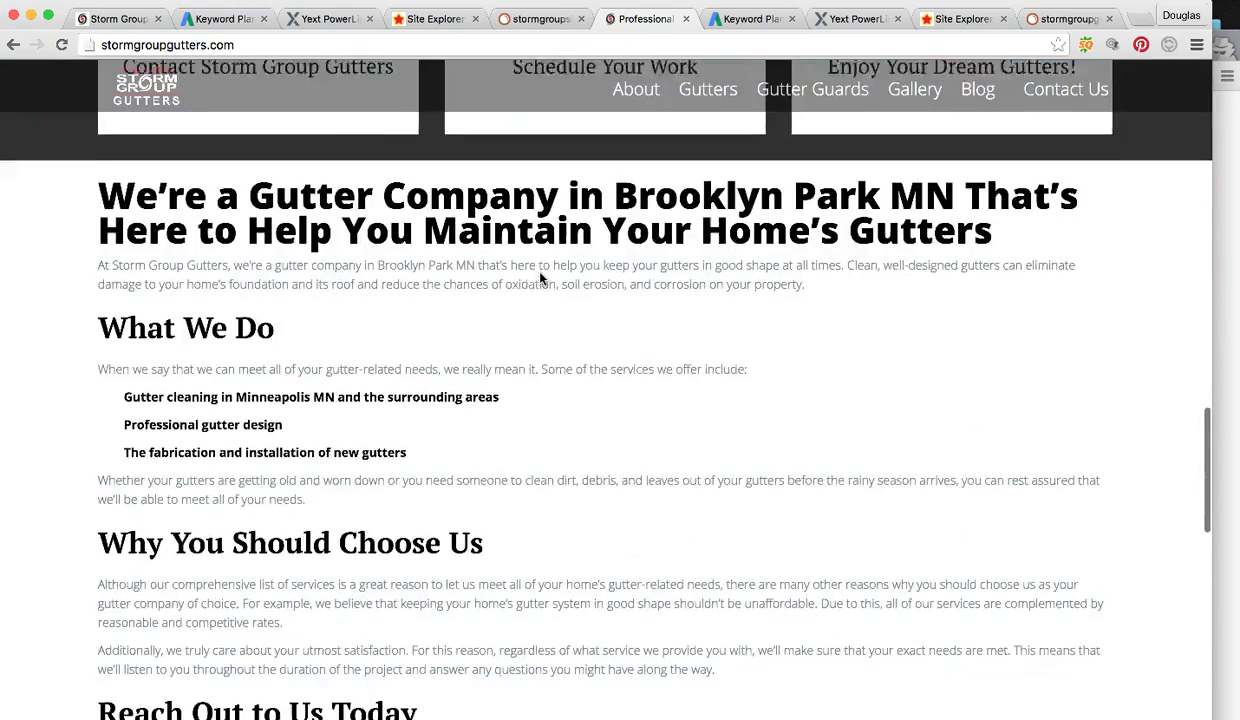
pyautogui.scroll(-3, 540, 279)
pyautogui.scroll(2, 540, 279)
# - Review the gutters keyword ideas: gutters at 260 monthly searches, gutter cleaning at 110
pyautogui.click(740, 19)
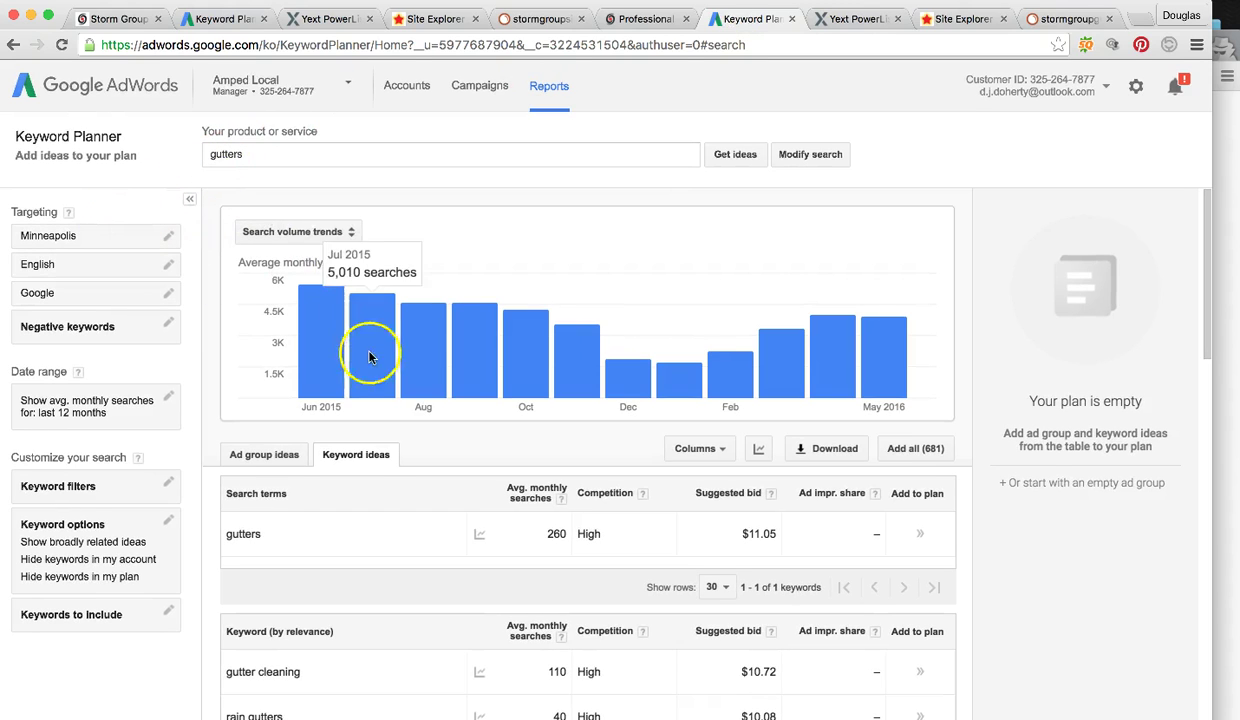
pyautogui.moveTo(340, 358)
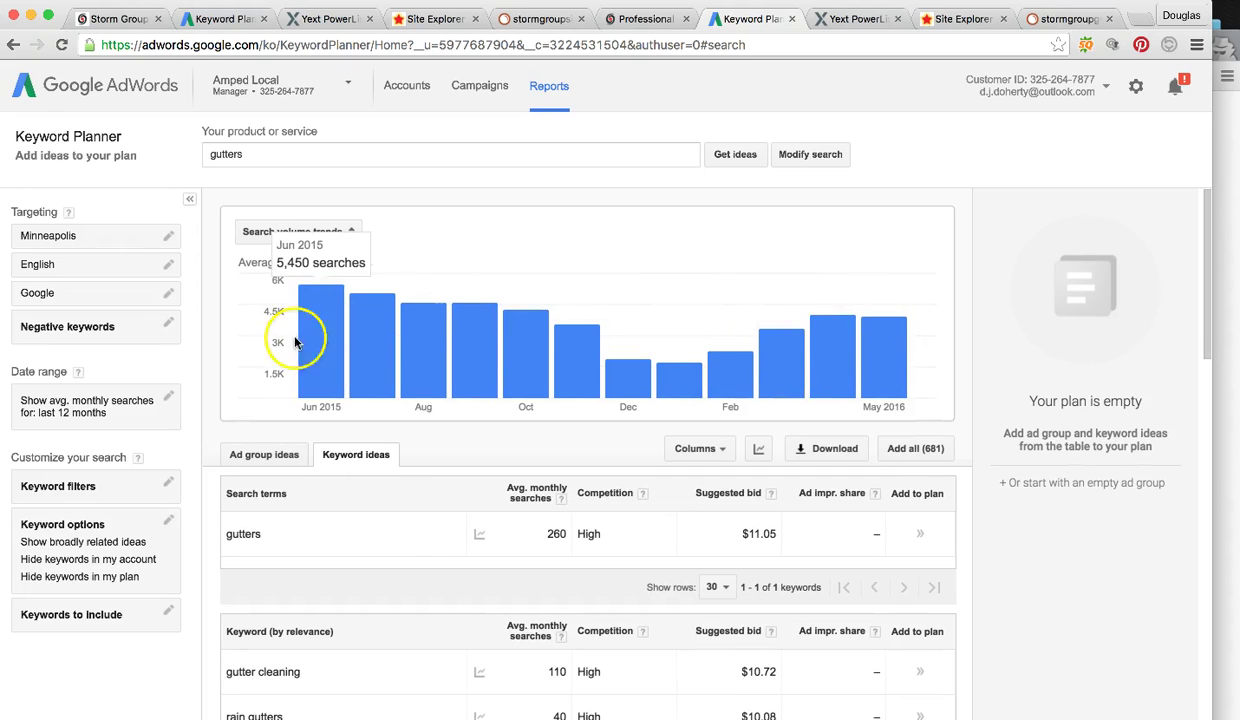
pyautogui.click(558, 534)
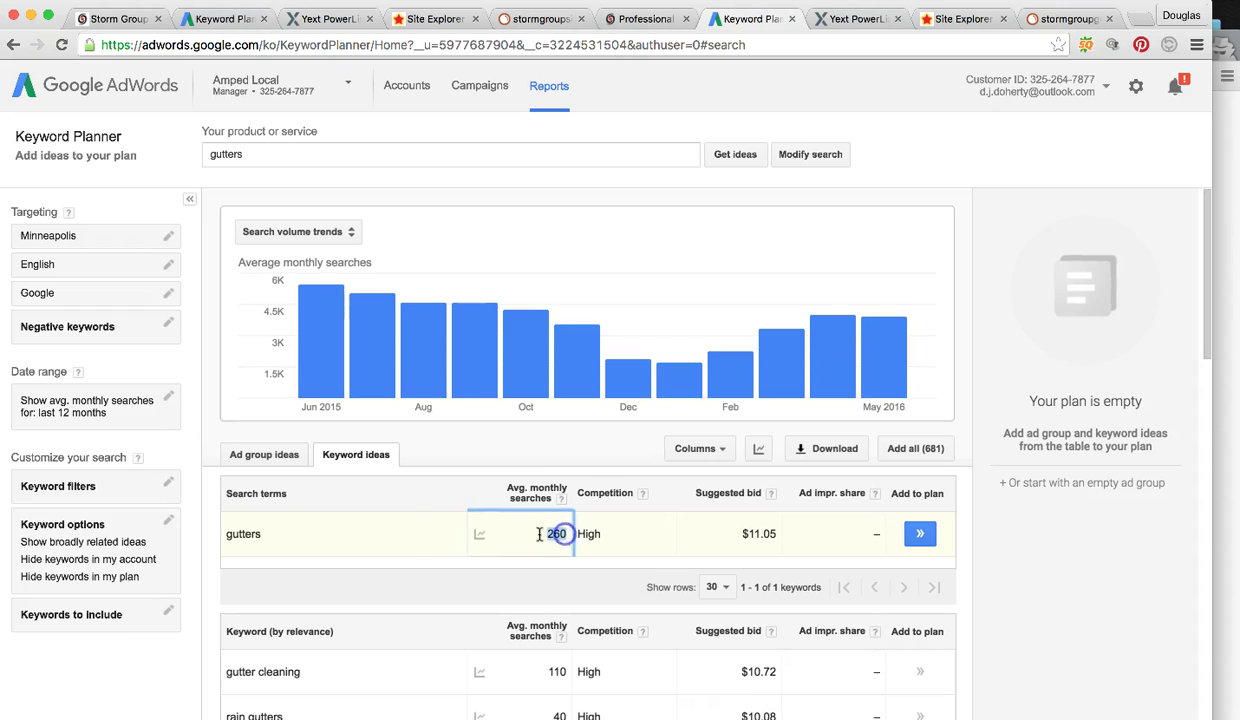
pyautogui.click(400, 494)
pyautogui.scroll(-10, 550, 546)
pyautogui.scroll(-3, 552, 545)
pyautogui.scroll(13, 437, 624)
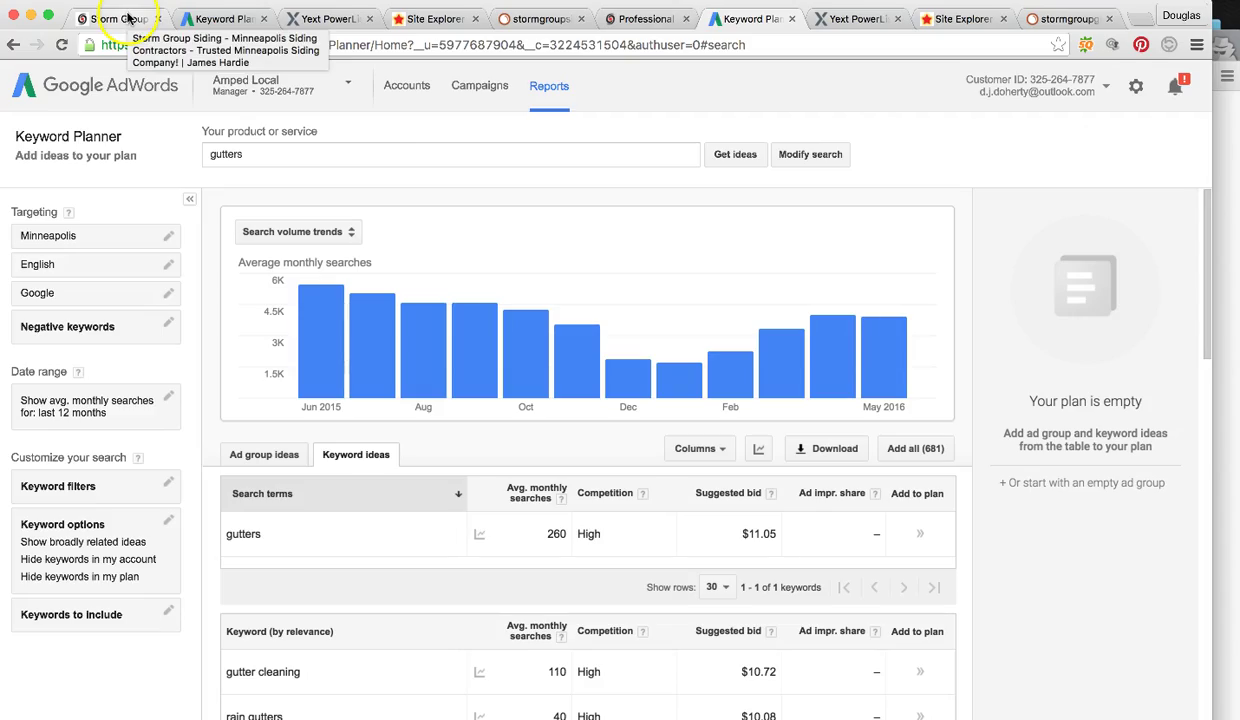
# - Look over the Storm Group Gutters home page, then the Storm Group Siding home page
pyautogui.click(625, 18)
pyautogui.scroll(-5, 486, 310)
pyautogui.scroll(20, 486, 313)
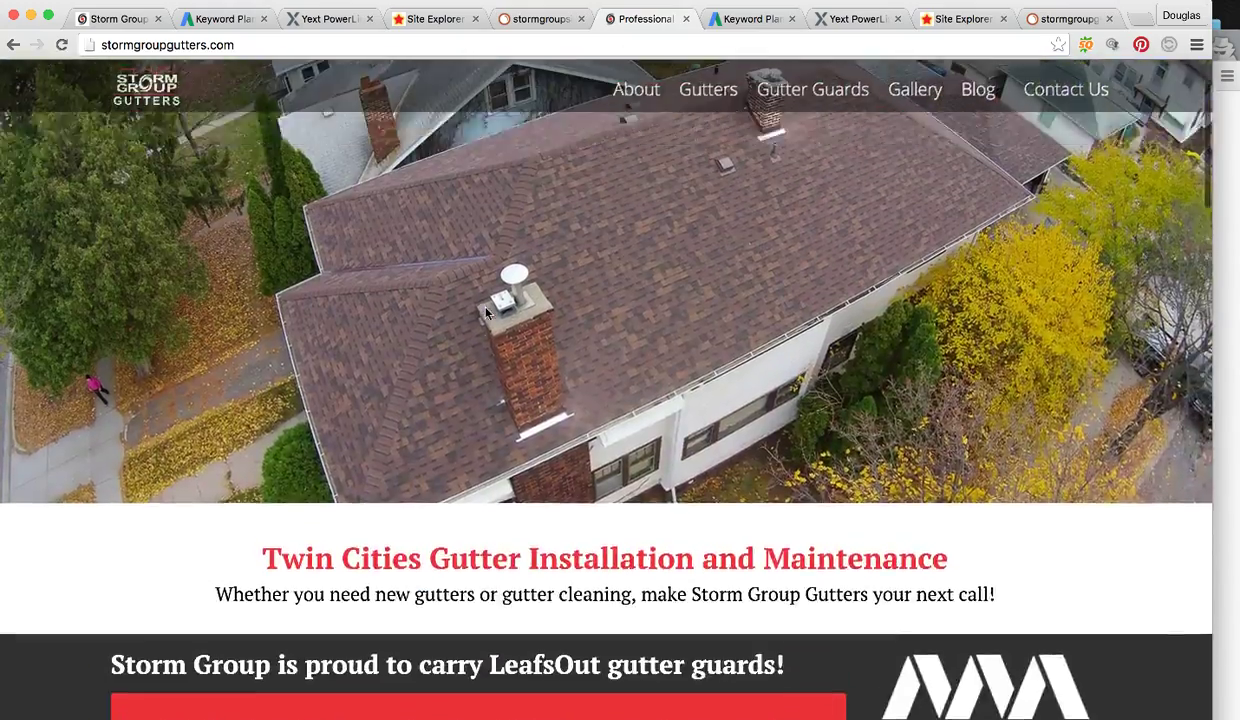
pyautogui.scroll(3, 486, 313)
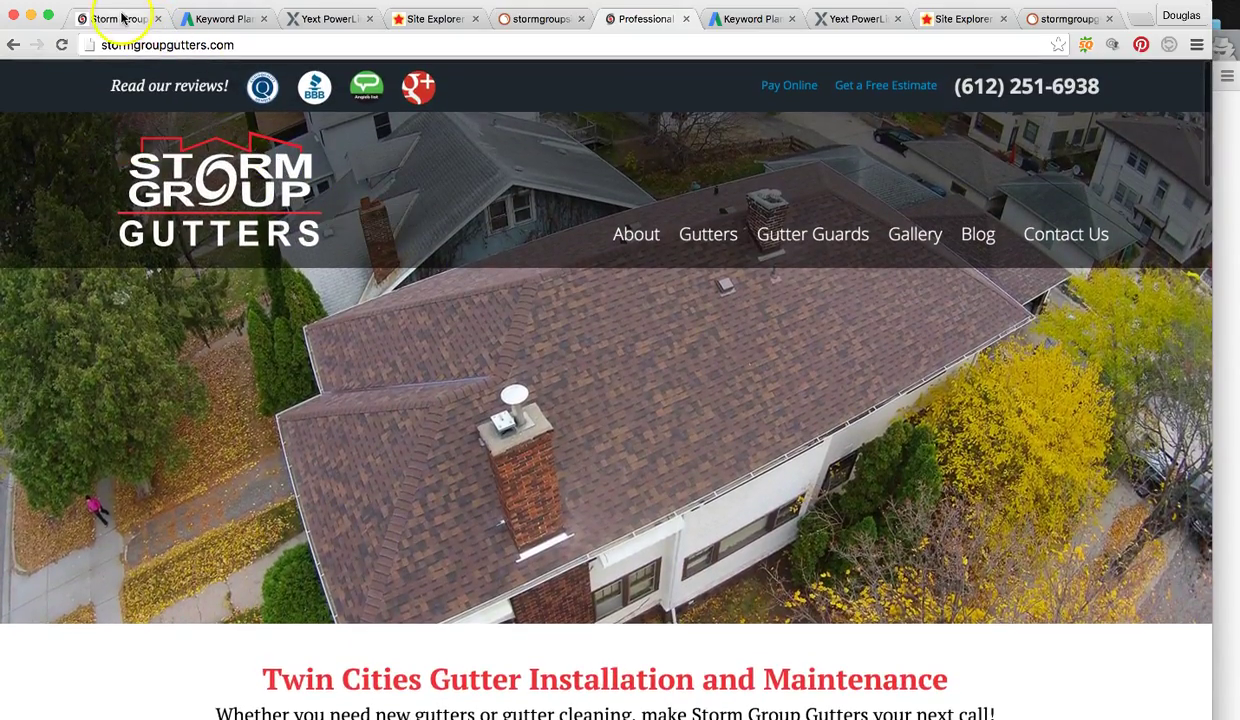
pyautogui.click(120, 18)
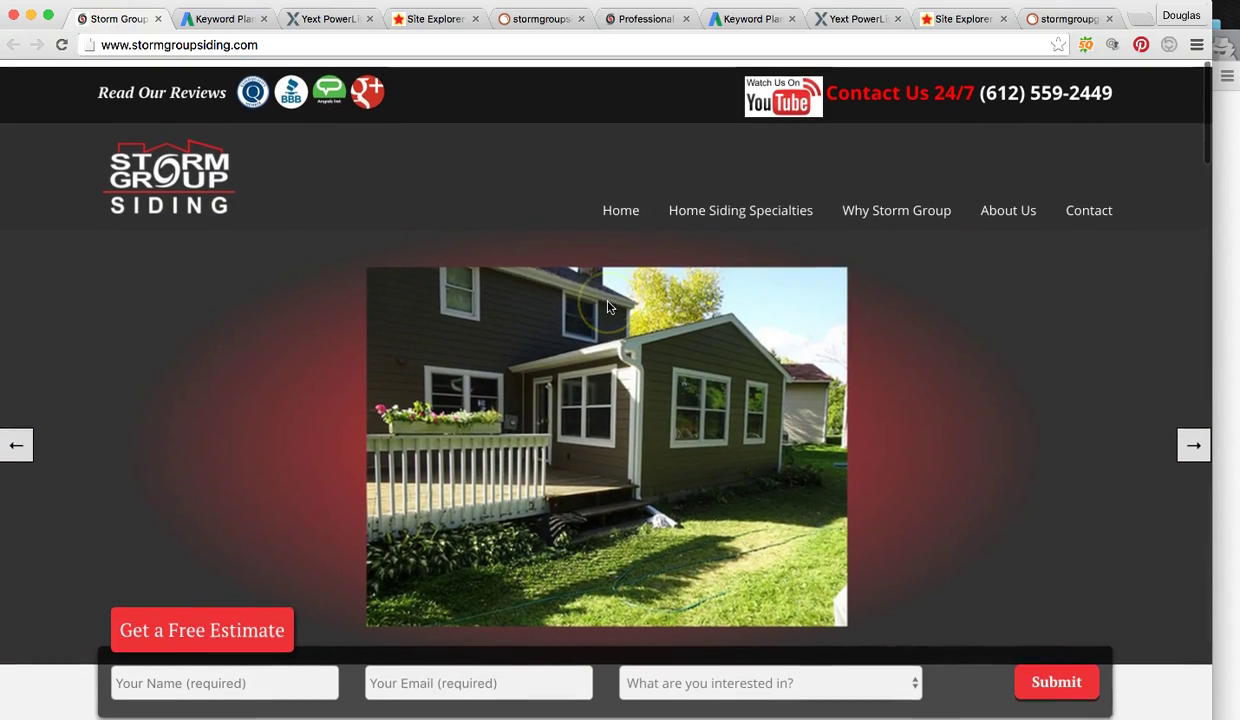
pyautogui.scroll(-1, 607, 307)
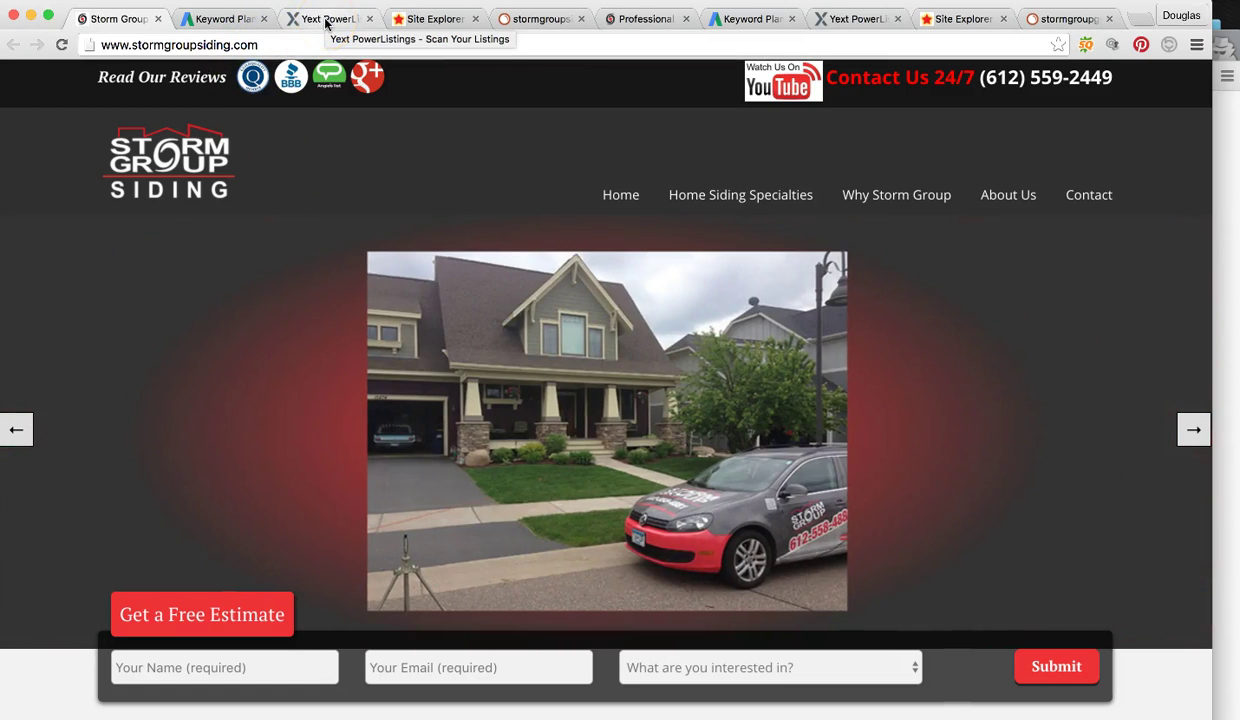
# - Bring forward the Google results window for 'Minneapolis siding'
pyautogui.click(1220, 47)
pyautogui.scroll(5, 397, 183)
pyautogui.click(69, 208)
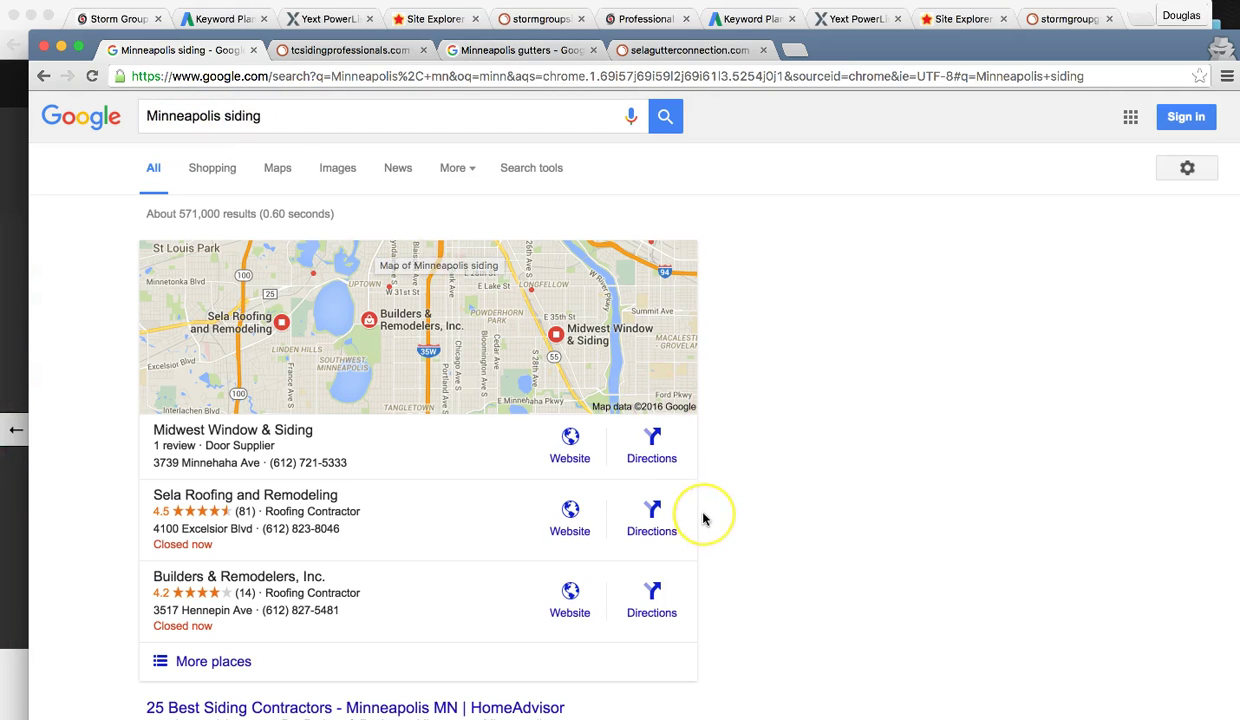
# - Scan the Minneapolis siding results, then view competitor tcsidingprofessionals.com in SEMrush
pyautogui.scroll(-4, 703, 519)
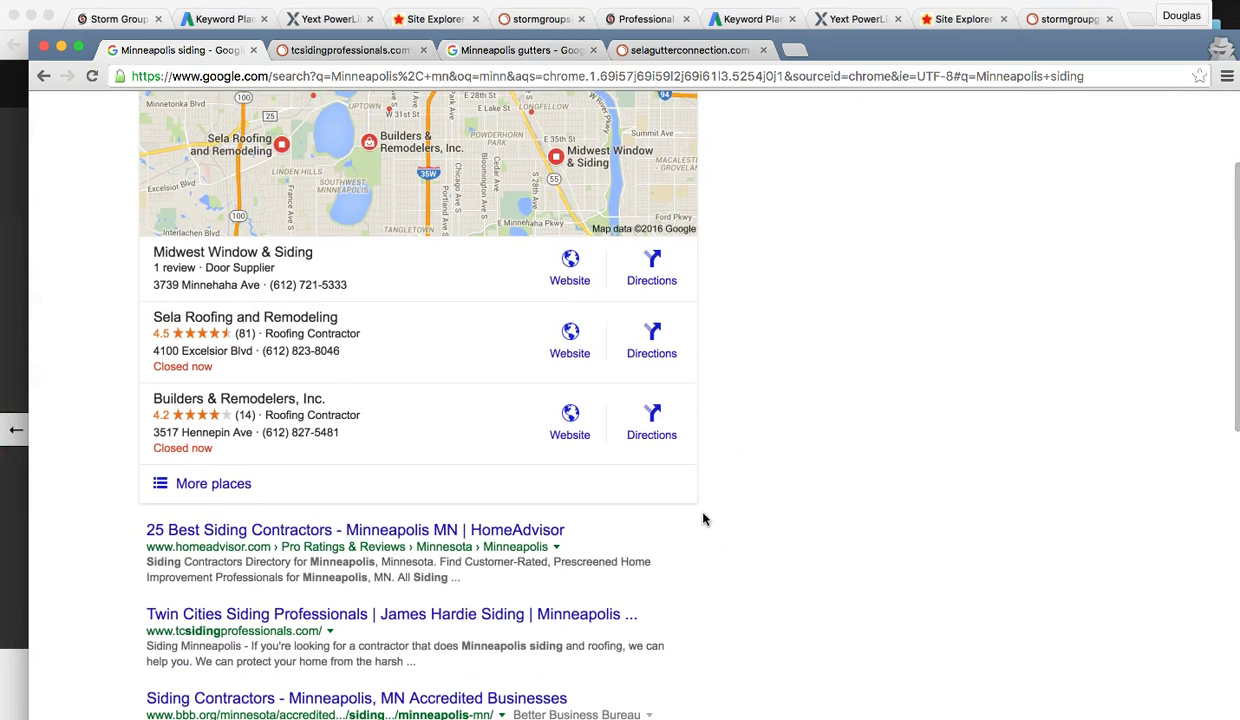
pyautogui.scroll(4, 703, 519)
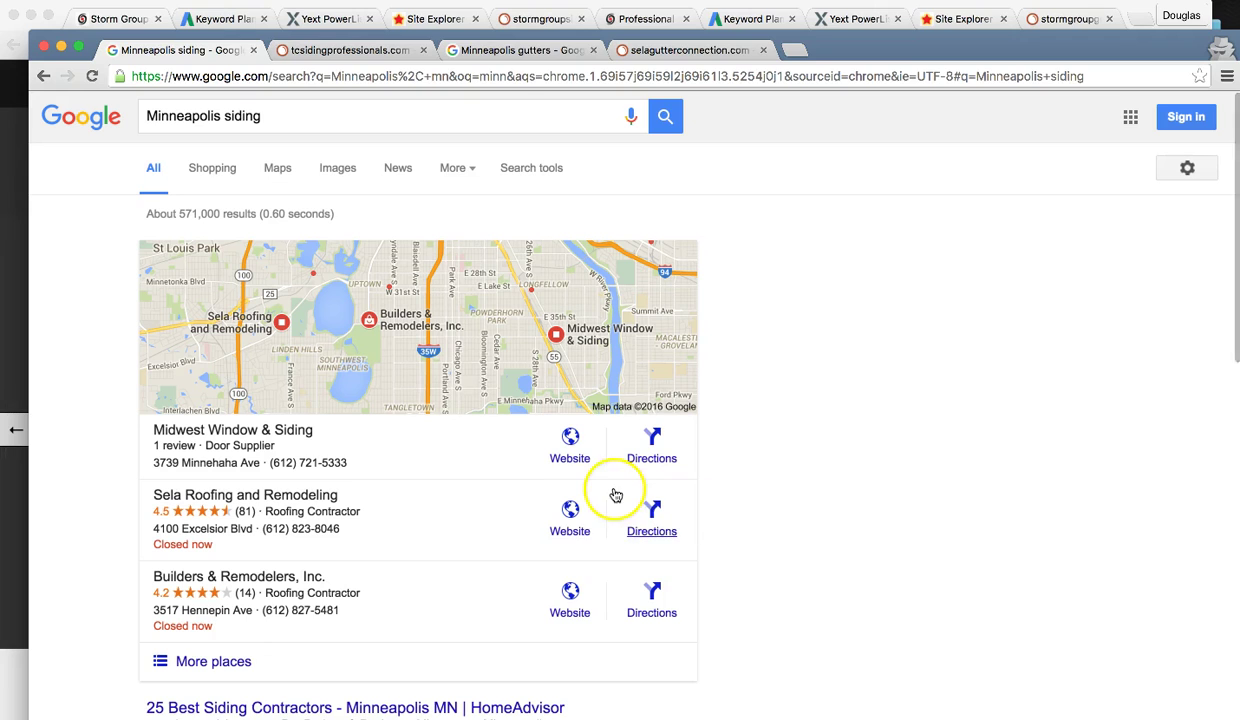
pyautogui.scroll(-1, 680, 535)
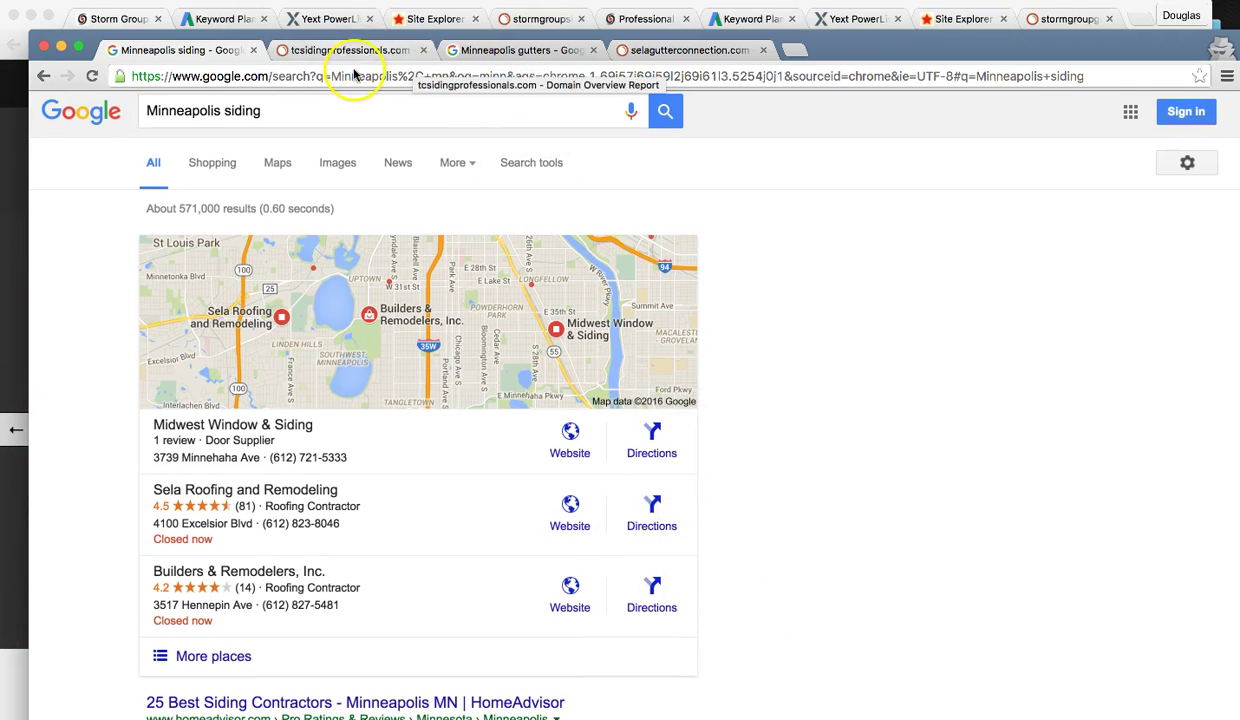
pyautogui.click(318, 52)
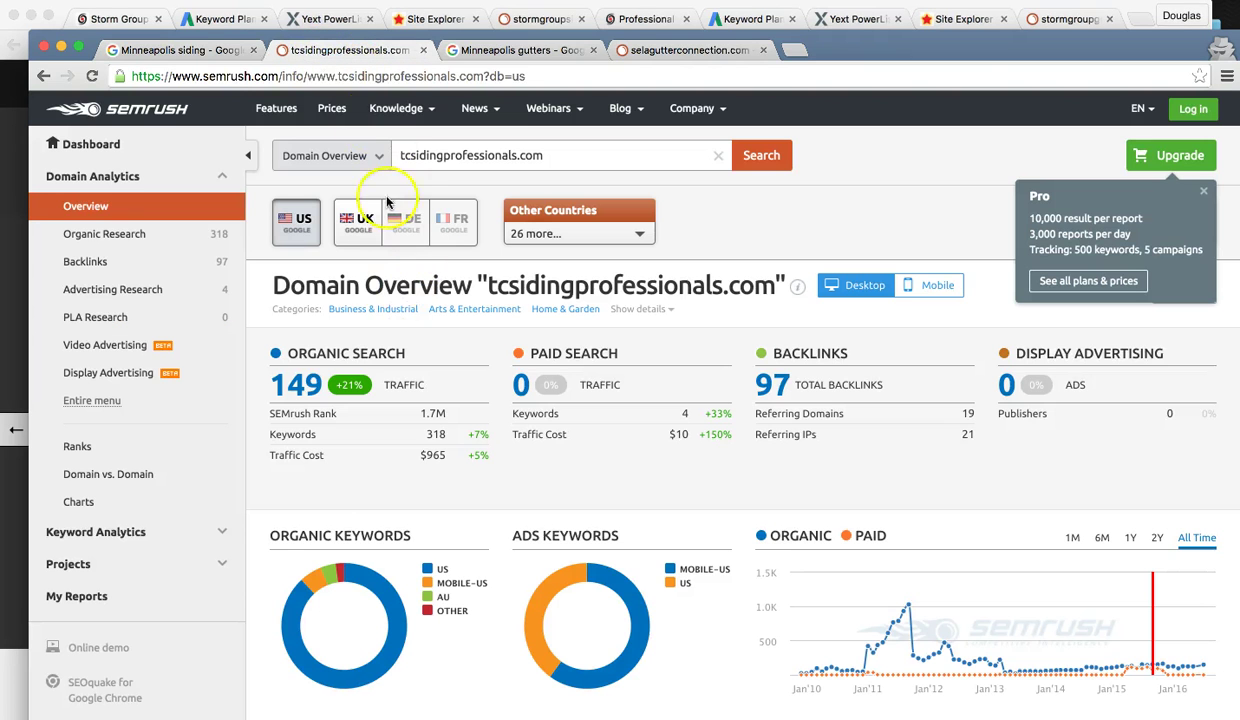
# - Compare SEMrush overviews: stormgroupsiding.com with 7 keywords, then stormgroupgutters.com with 48
pyautogui.click(201, 57)
pyautogui.click(375, 8)
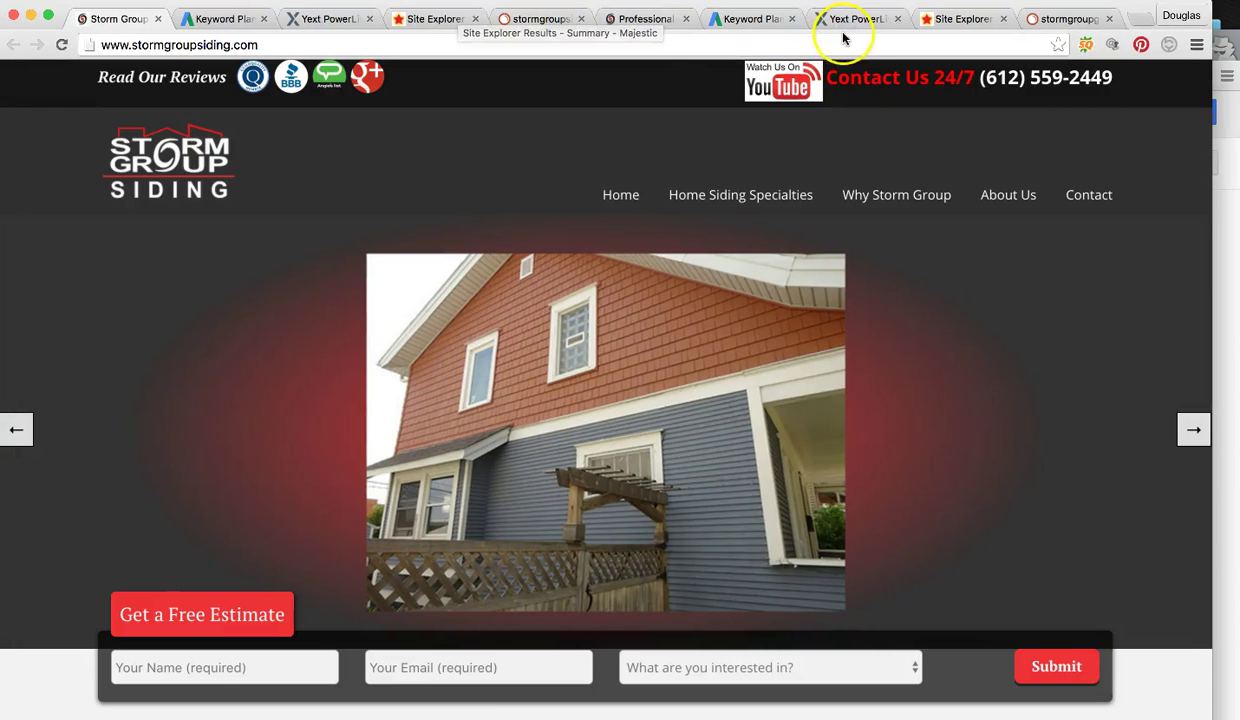
pyautogui.click(530, 19)
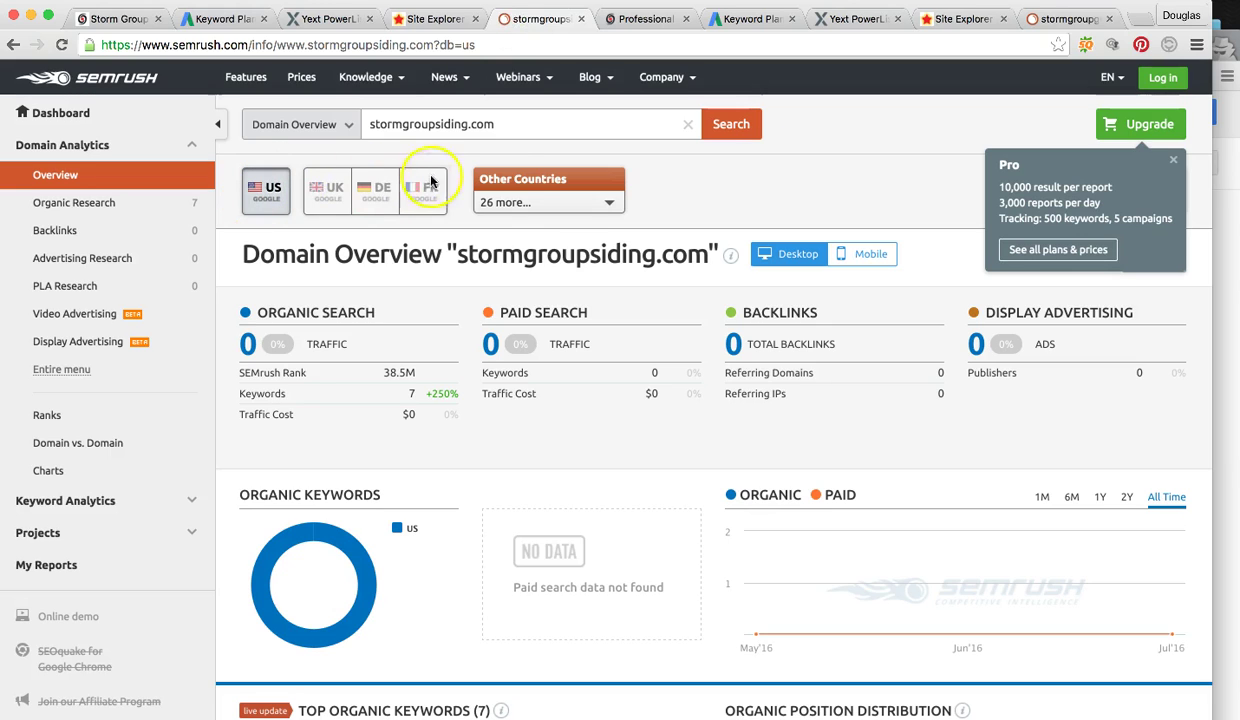
pyautogui.click(1170, 636)
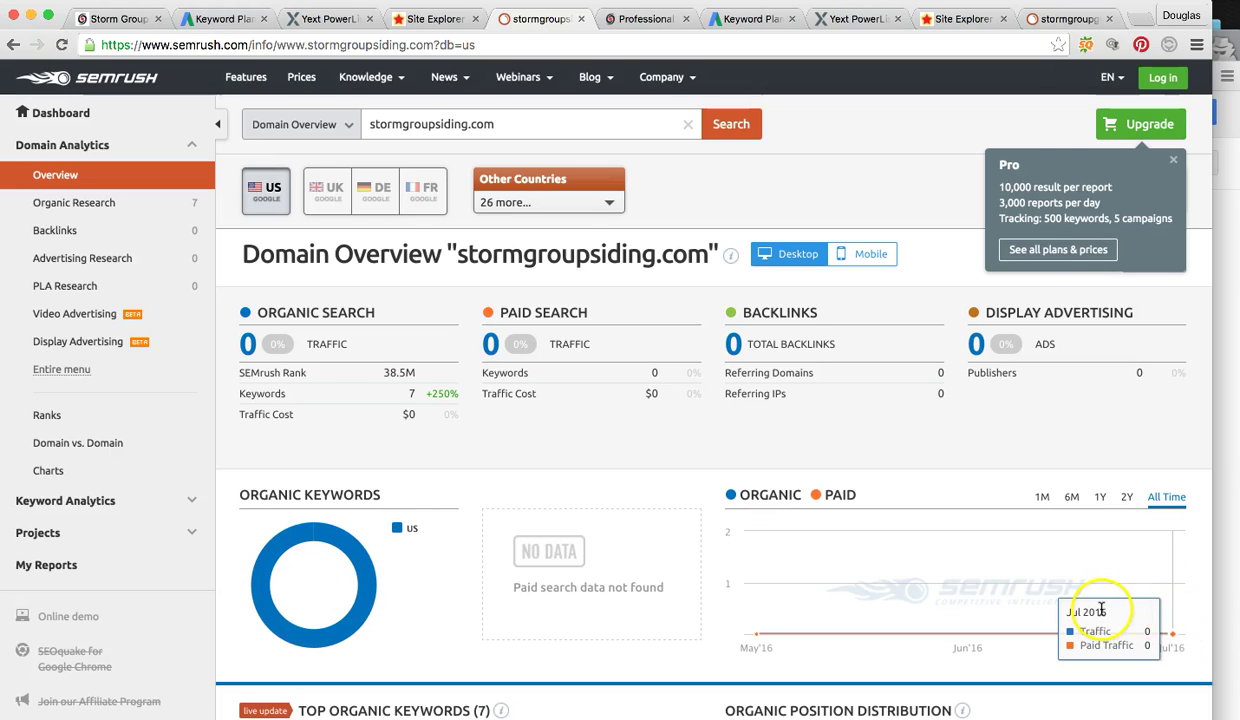
pyautogui.click(1022, 18)
pyautogui.moveTo(1157, 606)
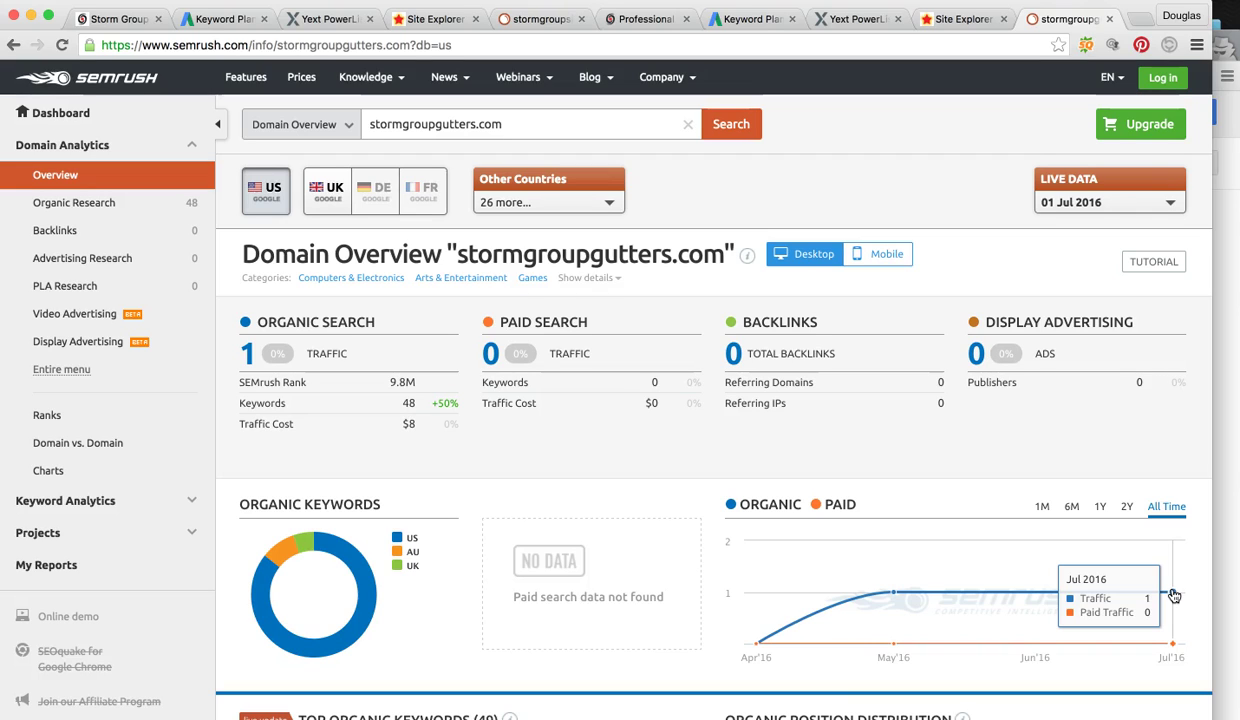
pyautogui.click(1224, 55)
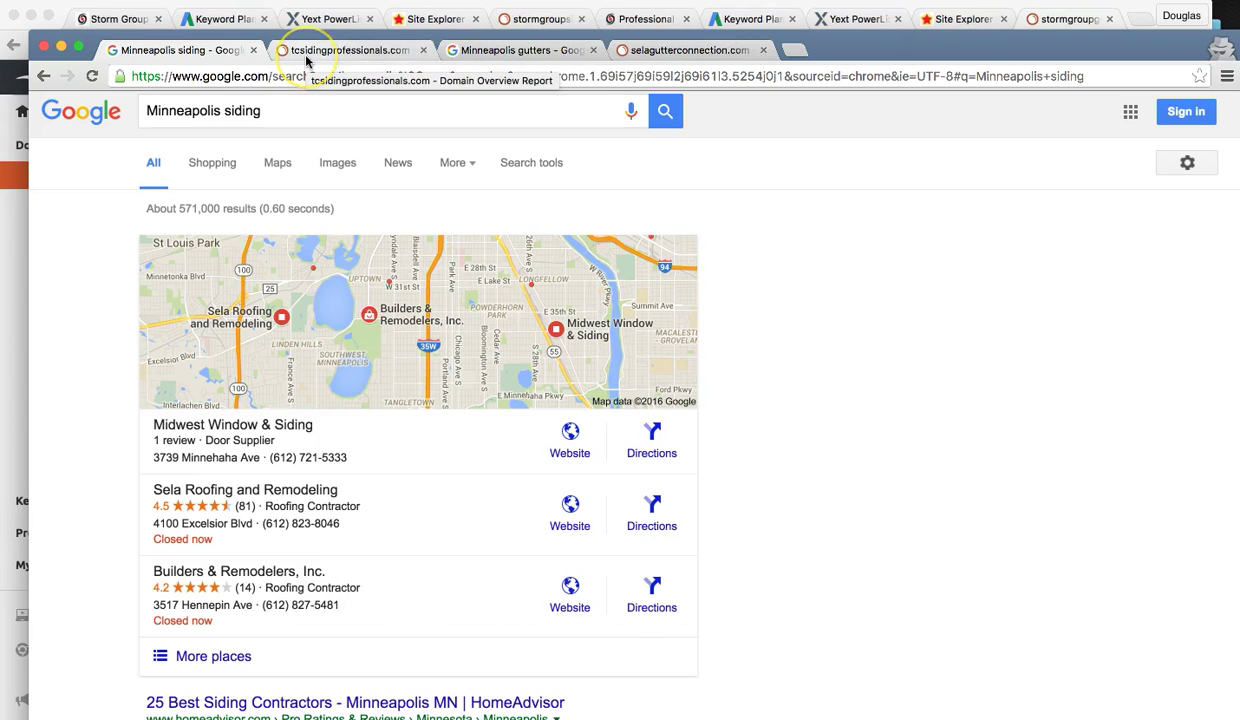
pyautogui.scroll(-5, 280, 272)
pyautogui.scroll(-2, 280, 272)
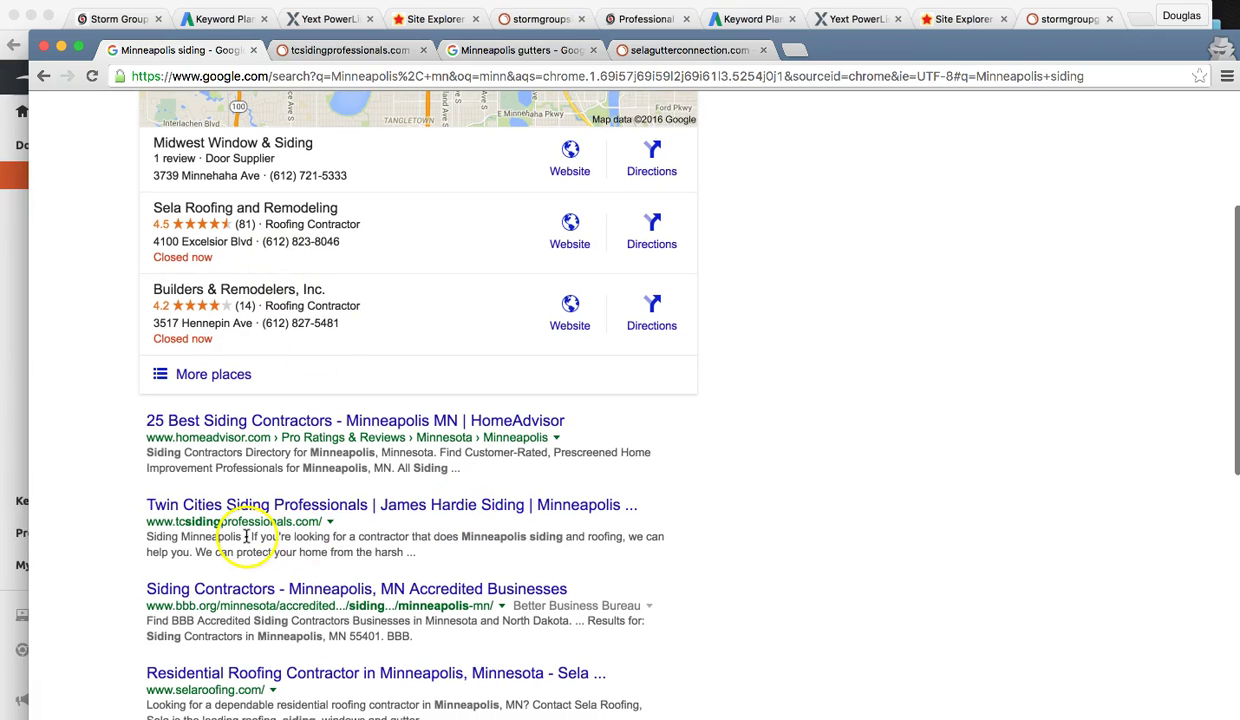
pyautogui.click(351, 53)
pyautogui.moveTo(1190, 655)
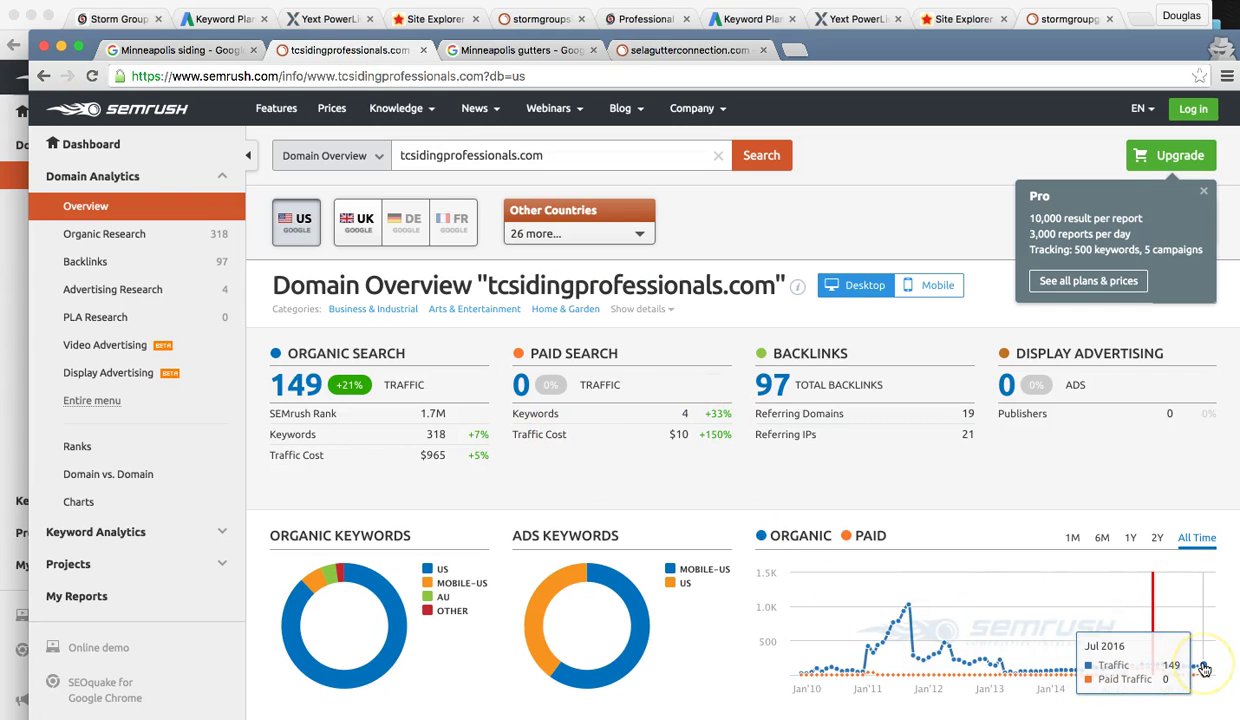
pyautogui.click(506, 50)
pyautogui.scroll(-5, 227, 427)
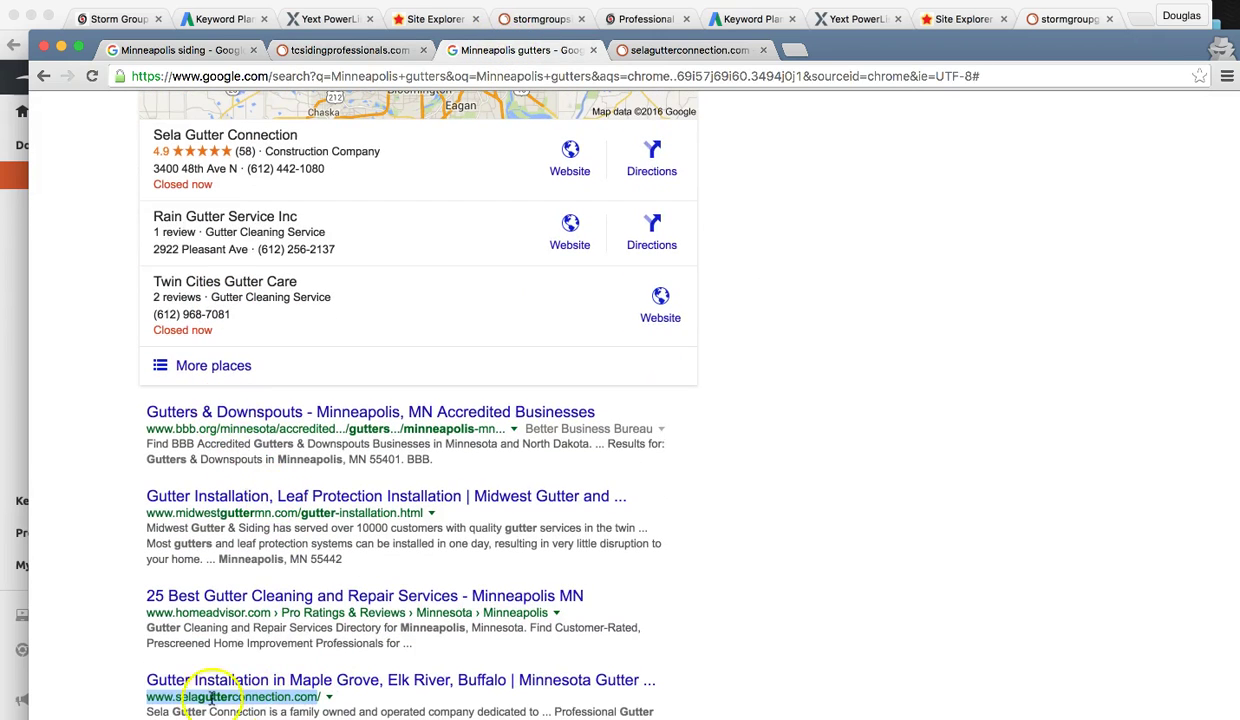
pyautogui.scroll(1, 266, 205)
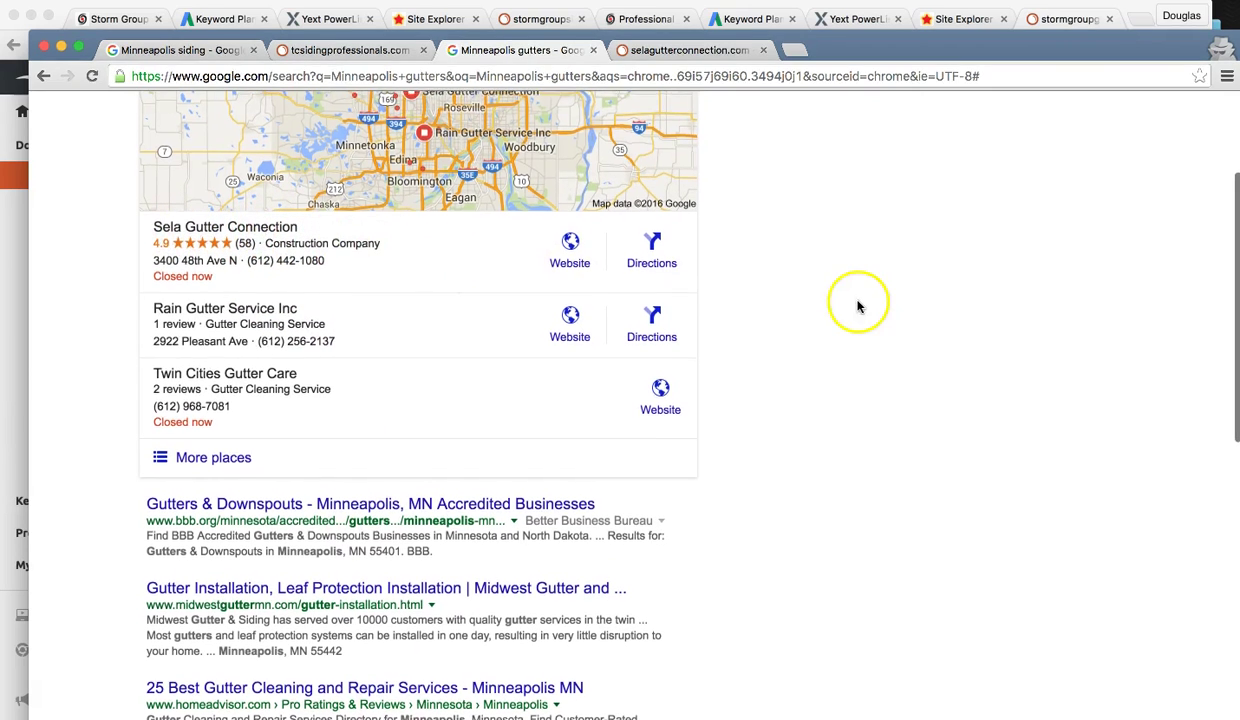
pyautogui.scroll(3, 857, 306)
pyautogui.click(701, 50)
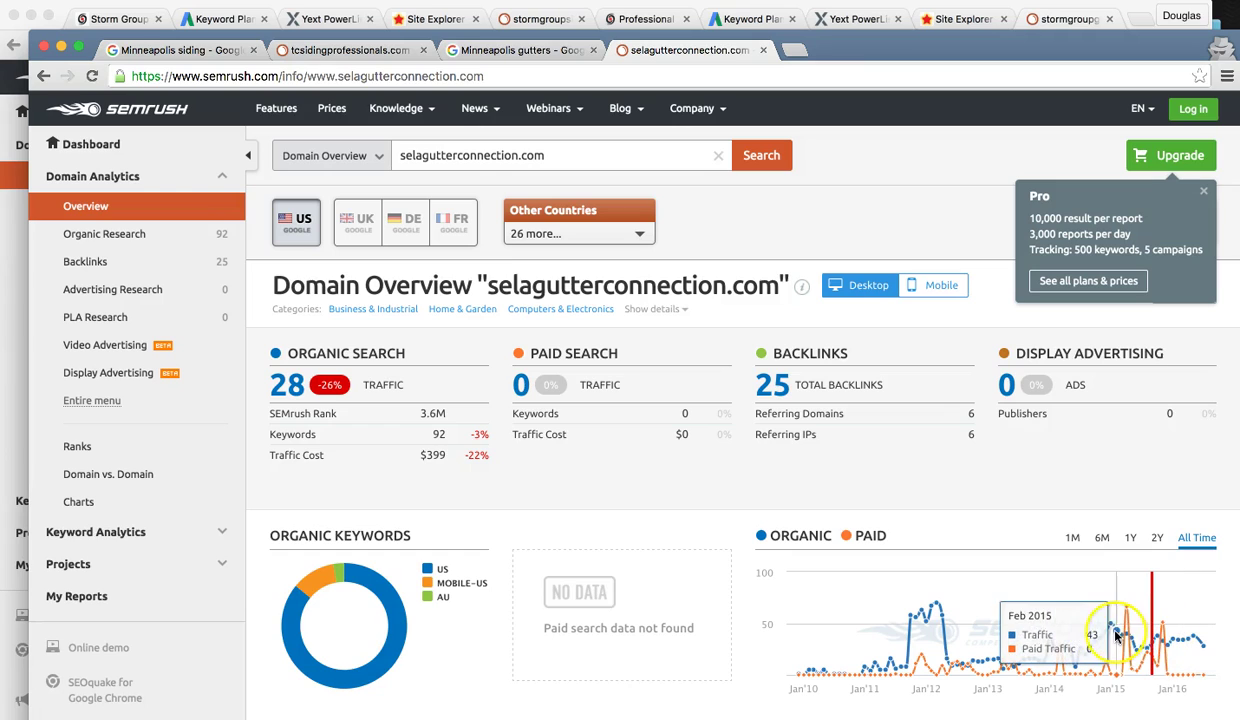
pyautogui.click(1113, 633)
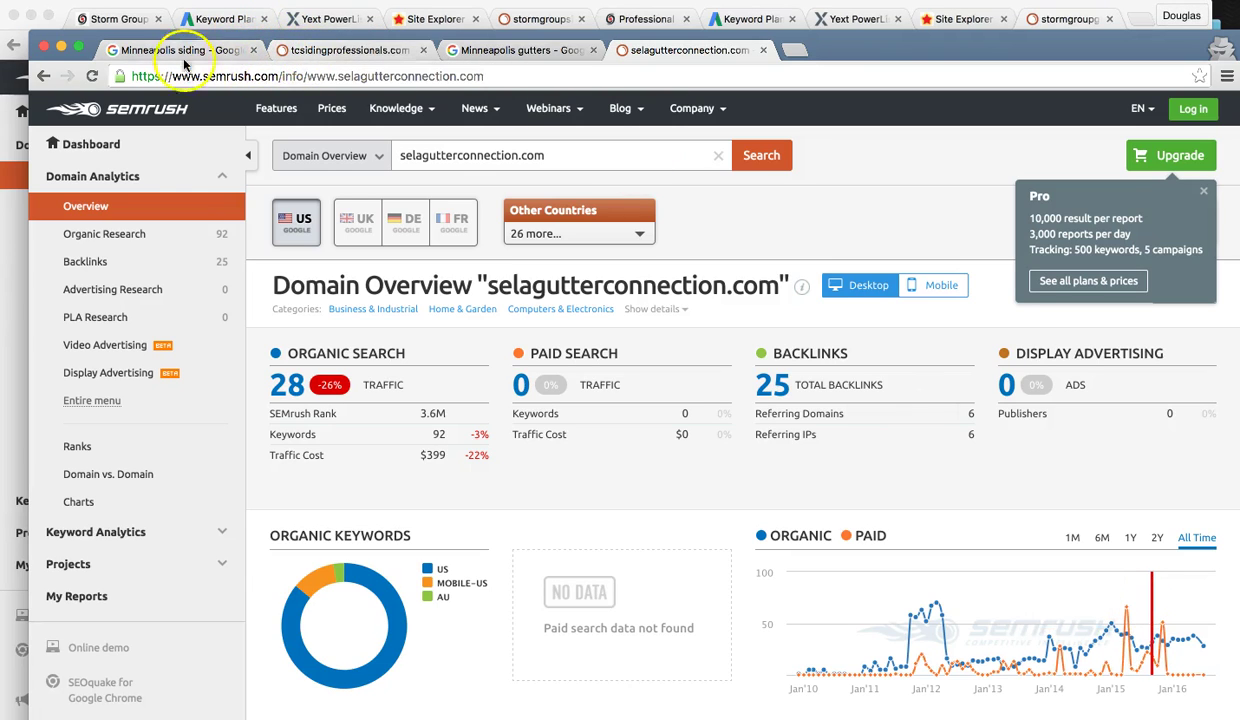
pyautogui.click(183, 10)
# - Scroll through the siding keyword ideas in Keyword Planner
pyautogui.click(205, 18)
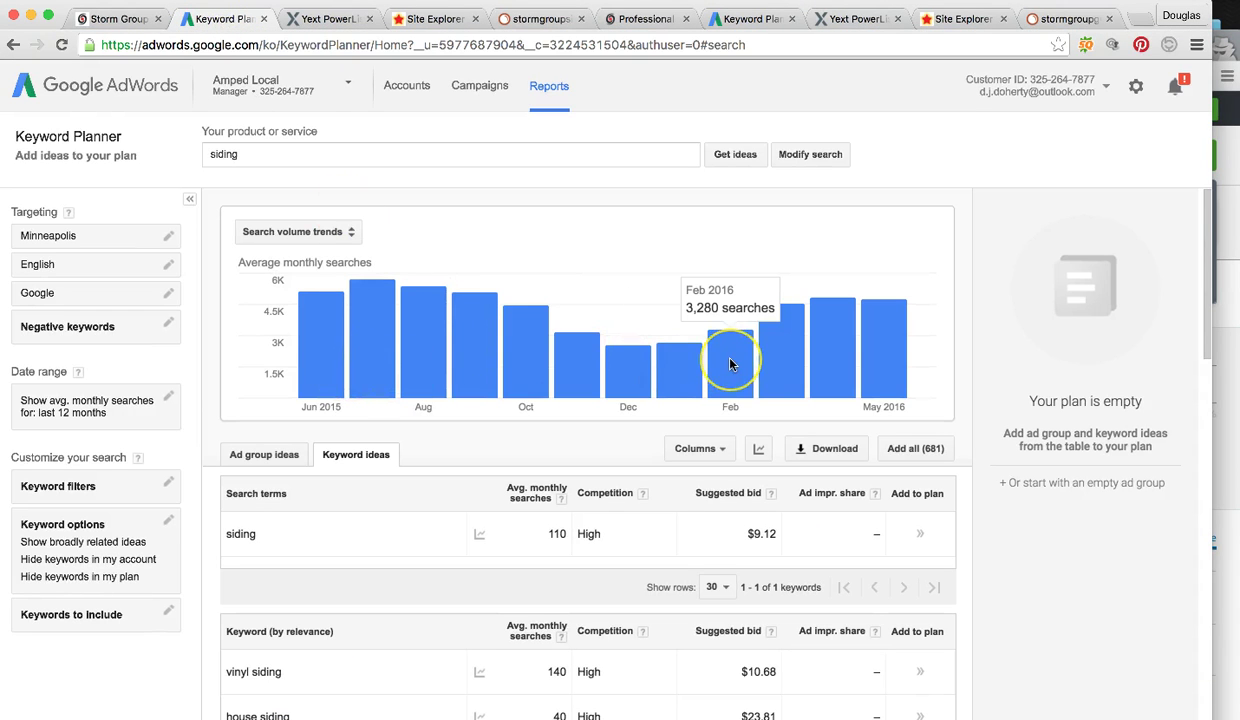
pyautogui.scroll(-5, 730, 364)
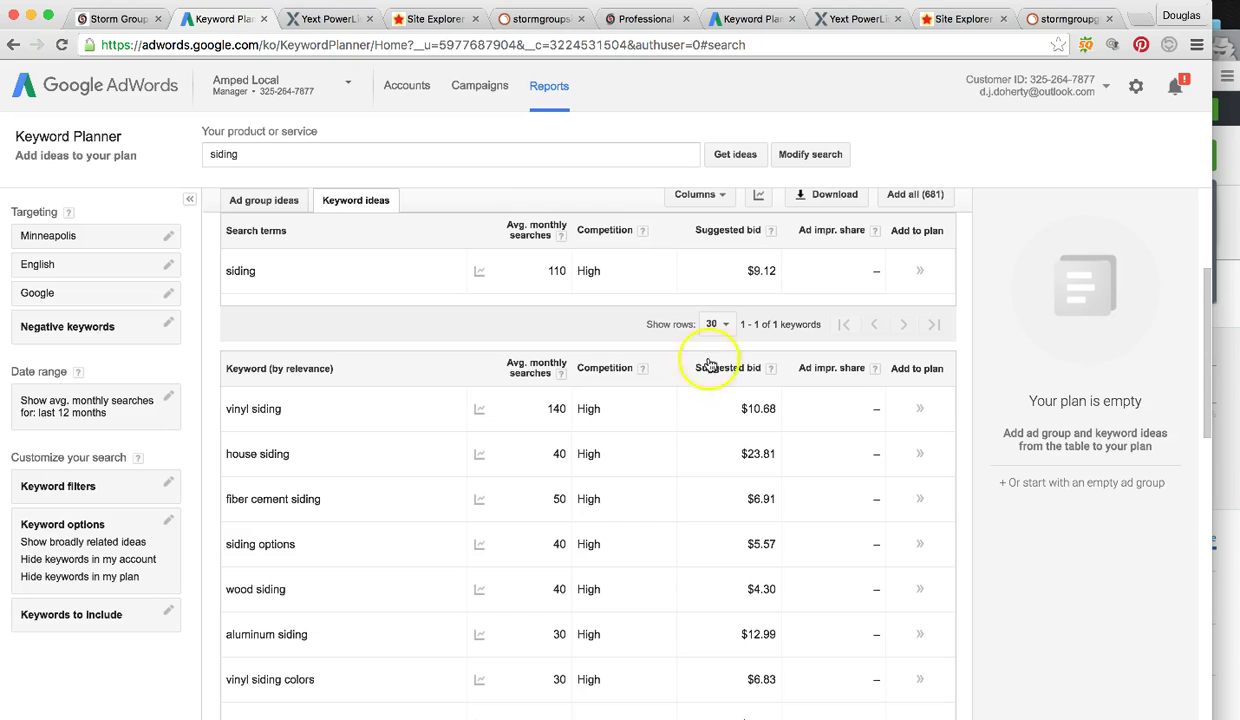
pyautogui.scroll(-1, 430, 527)
pyautogui.scroll(-3, 430, 527)
pyautogui.scroll(1, 430, 527)
pyautogui.scroll(5, 430, 527)
pyautogui.click(417, 511)
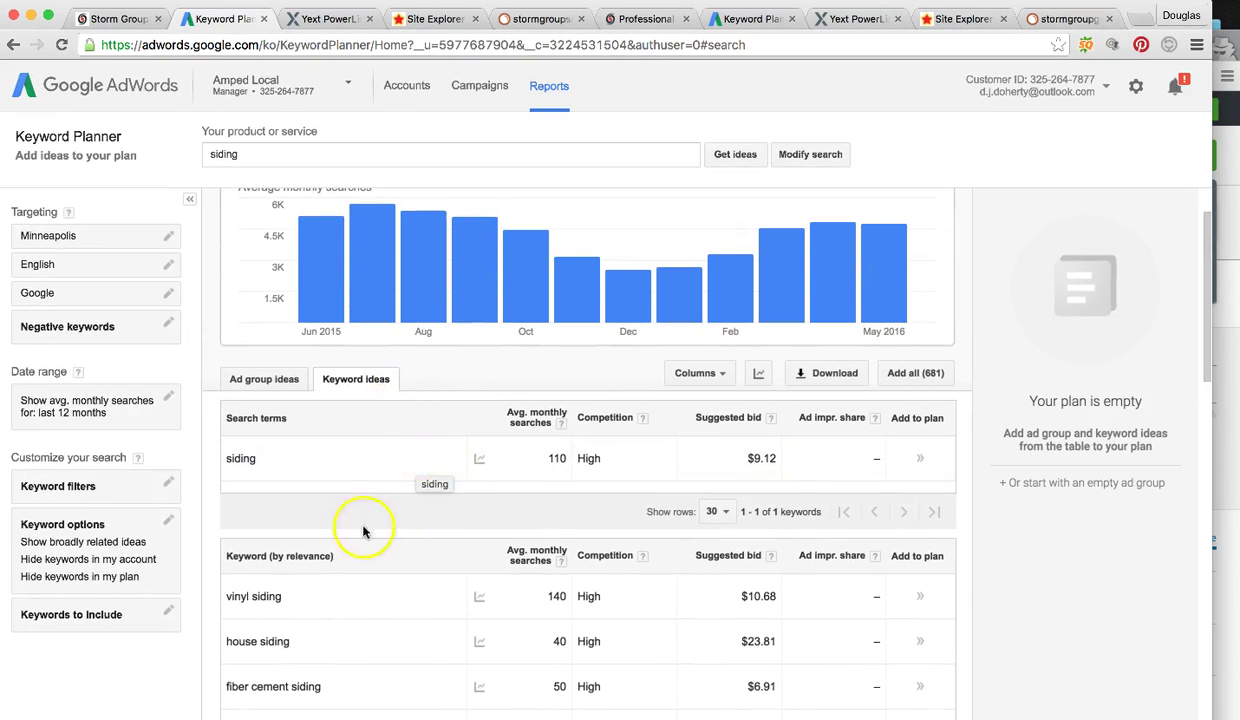
pyautogui.scroll(2, 379, 650)
# - Review the gutters keyword ideas and their Jun 2015–May 2016 volume trend
pyautogui.click(765, 18)
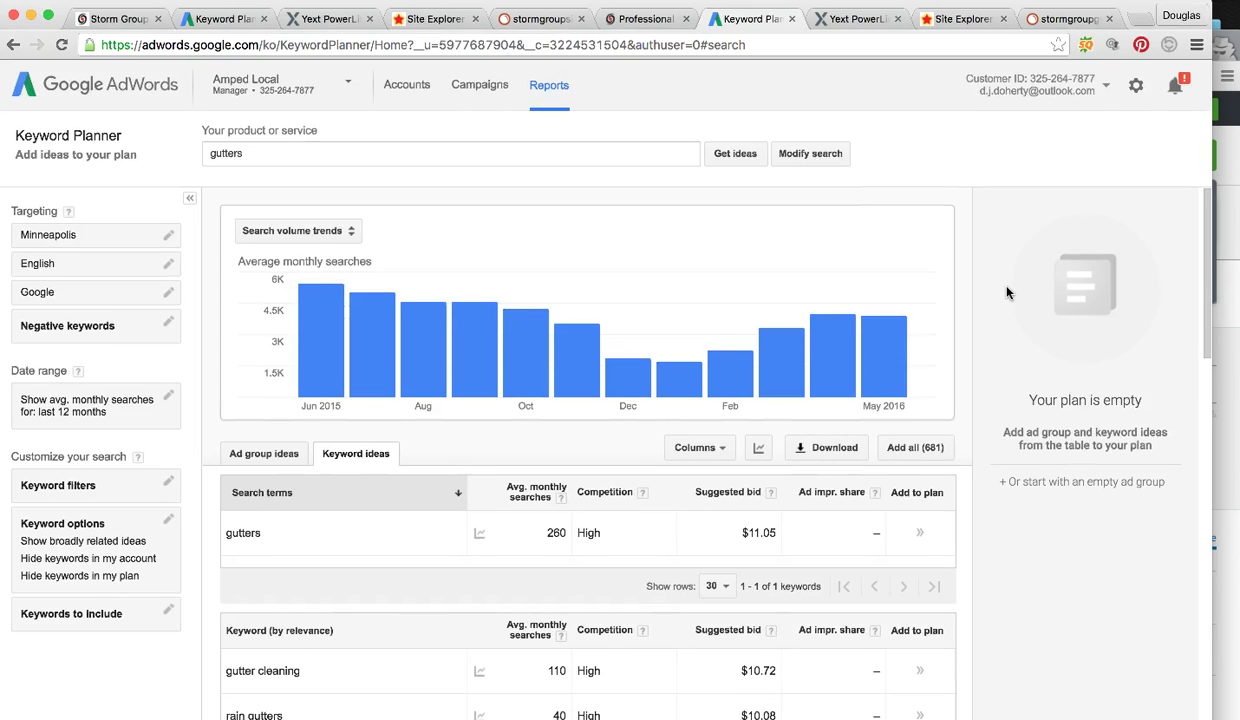
pyautogui.scroll(-2, 815, 426)
pyautogui.scroll(-3, 803, 431)
pyautogui.scroll(-3, 332, 589)
pyautogui.scroll(-3, 332, 589)
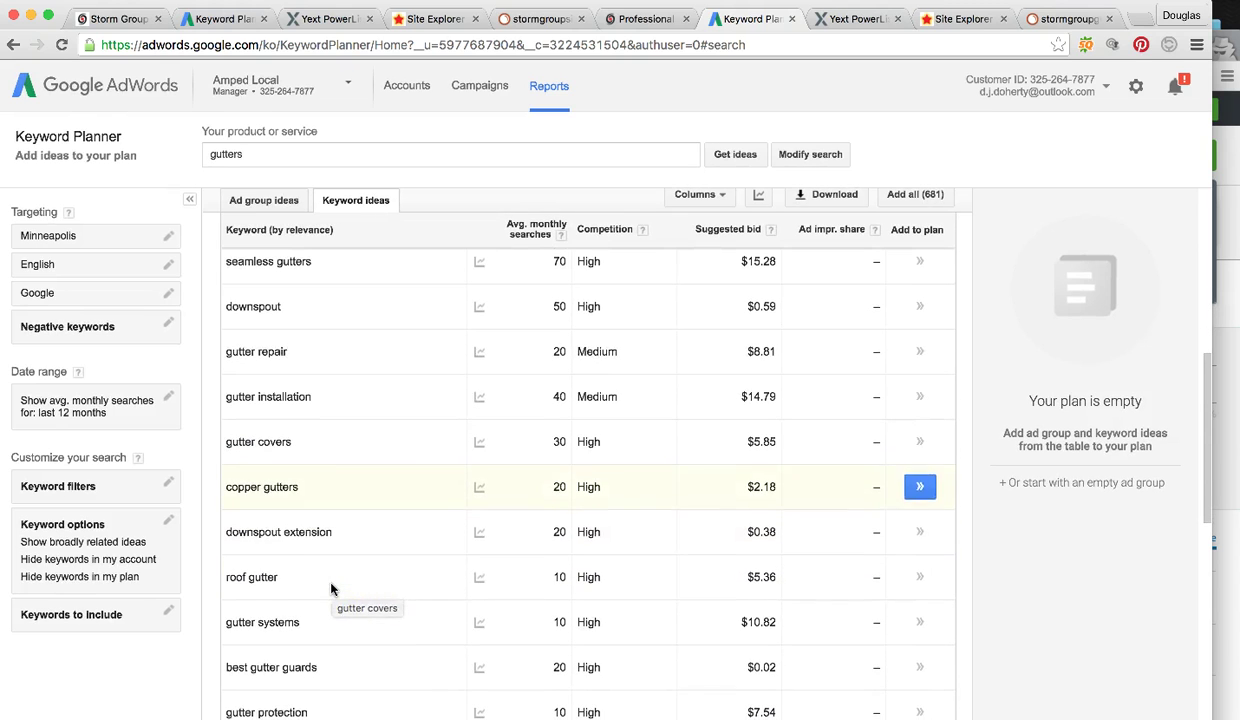
pyautogui.scroll(10, 332, 589)
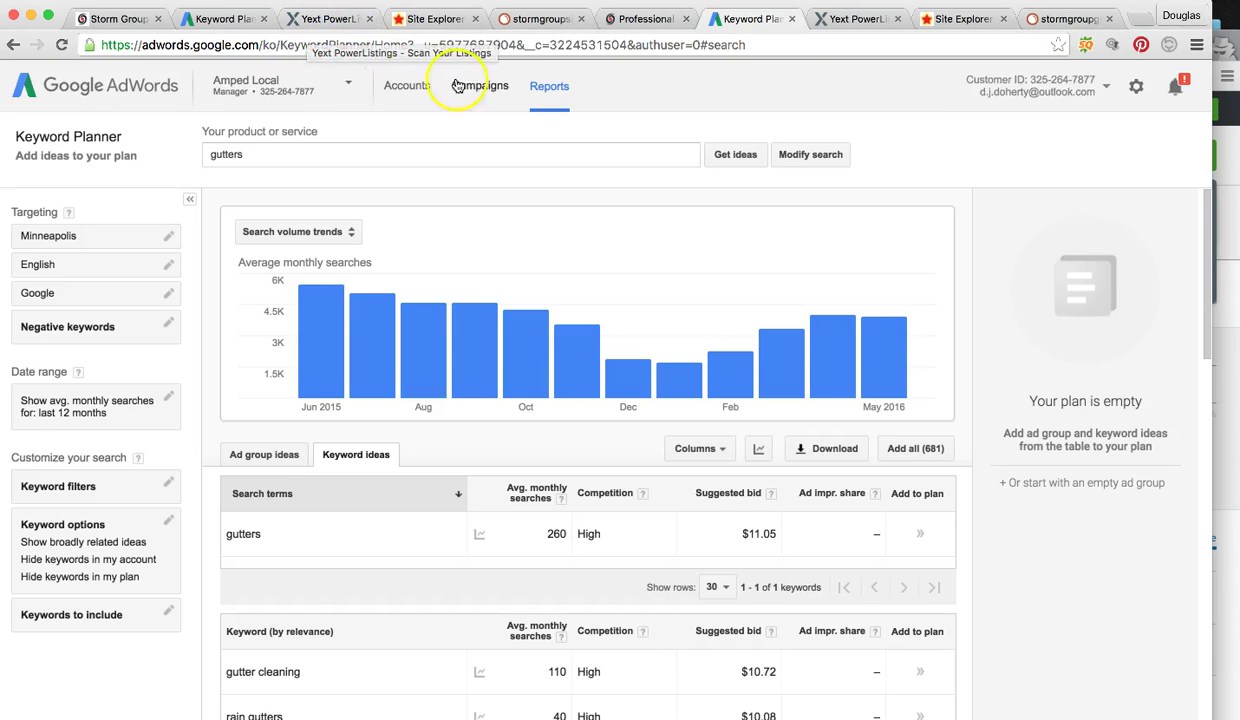
# - Bring up the competitor window and check the Minneapolis siding and gutters search results
pyautogui.click(1225, 100)
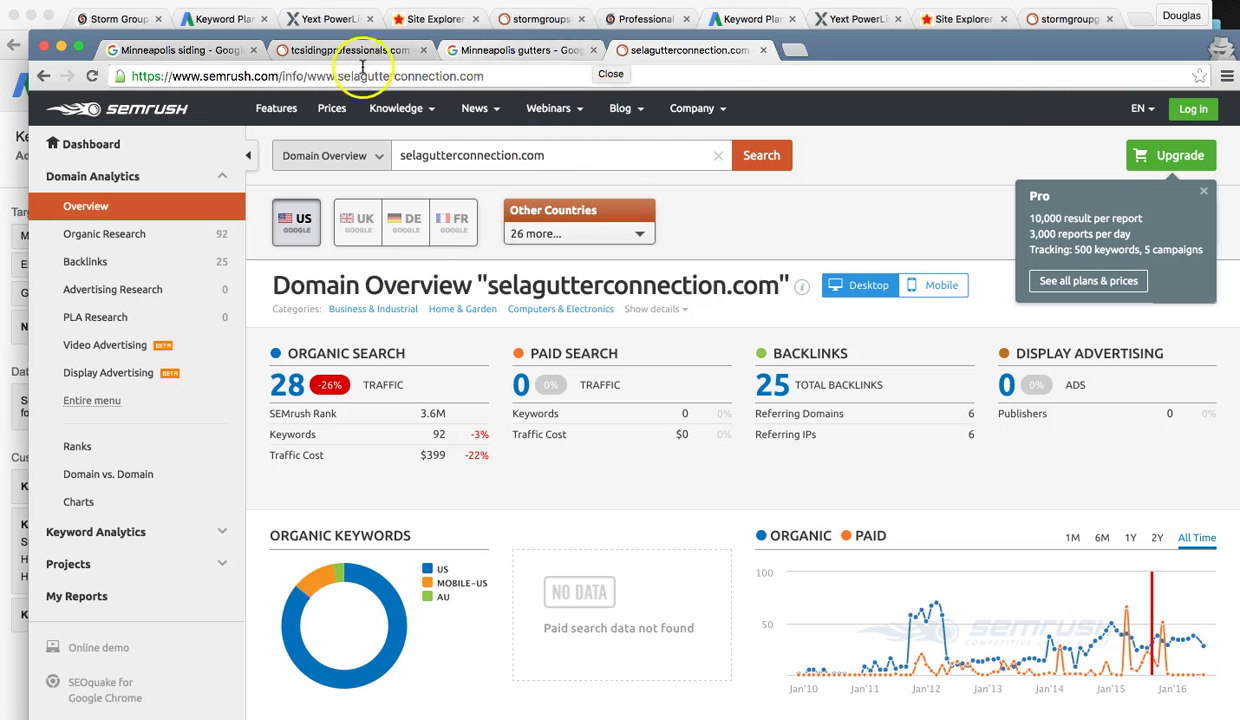
pyautogui.click(196, 50)
pyautogui.scroll(3, 345, 285)
pyautogui.click(505, 48)
pyautogui.scroll(-1, 410, 290)
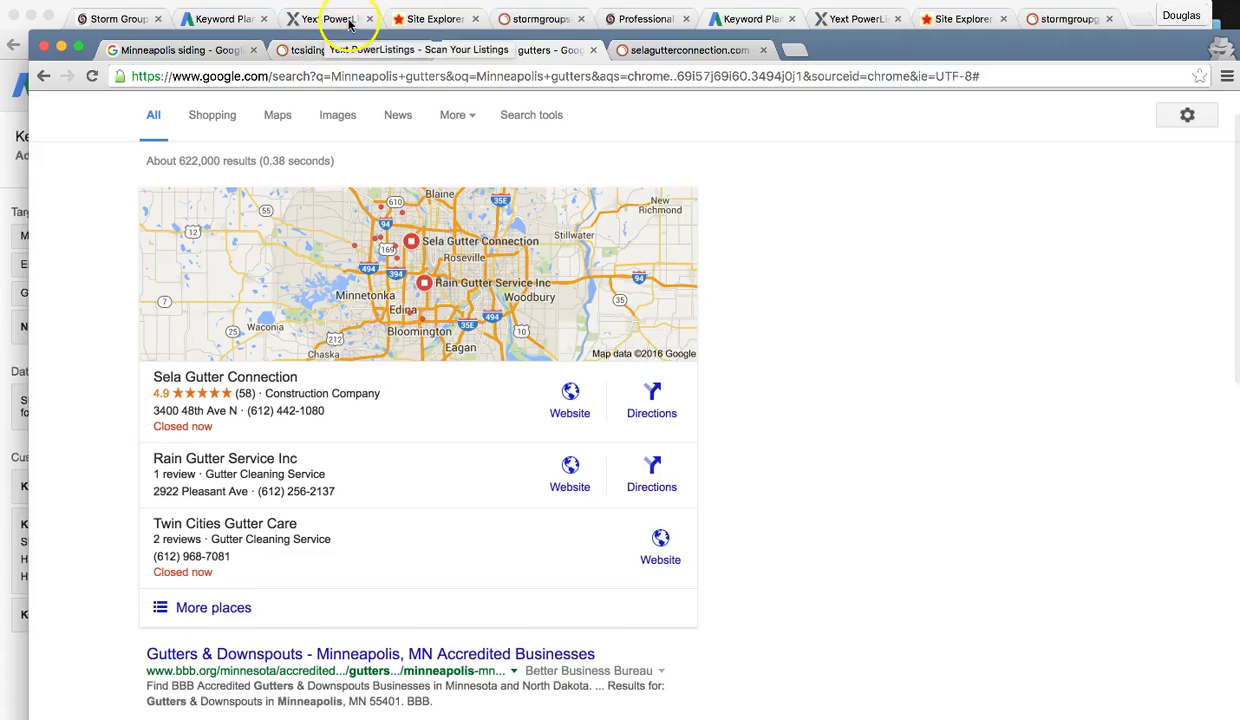
# - Review the siding Yext scan's 31% error rate, then switch to the gutters scan
pyautogui.click(338, 18)
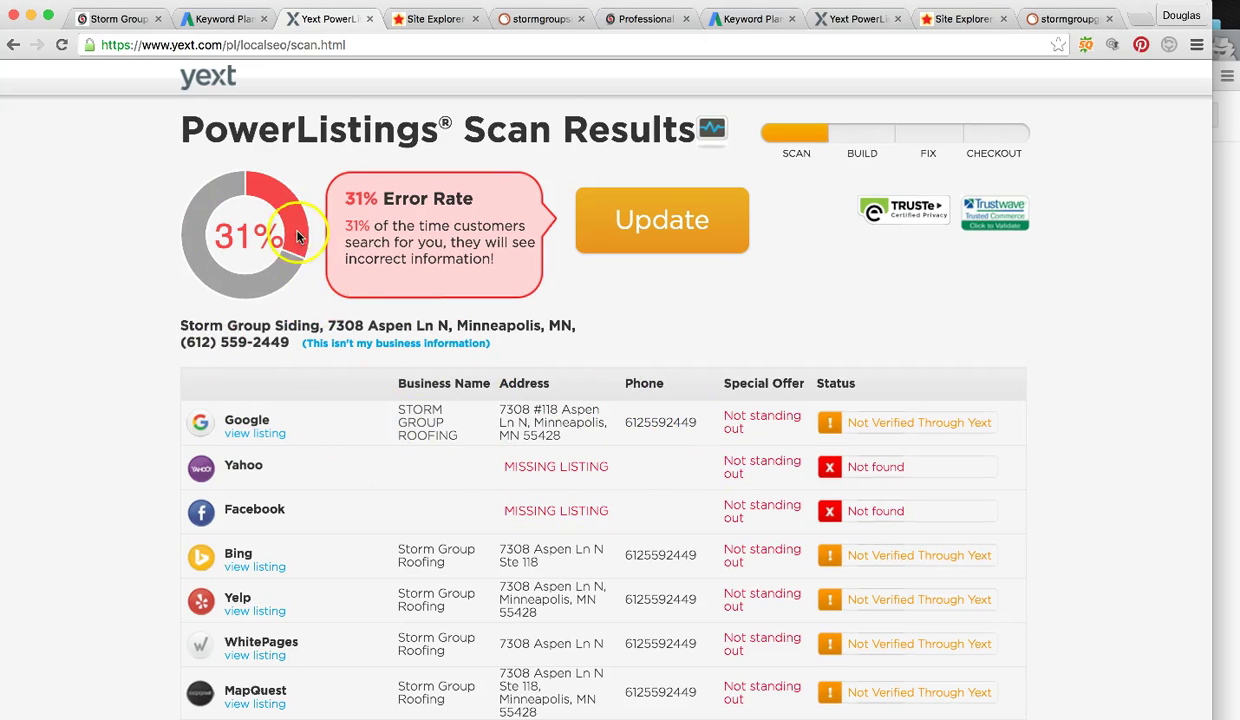
pyautogui.scroll(-3, 580, 510)
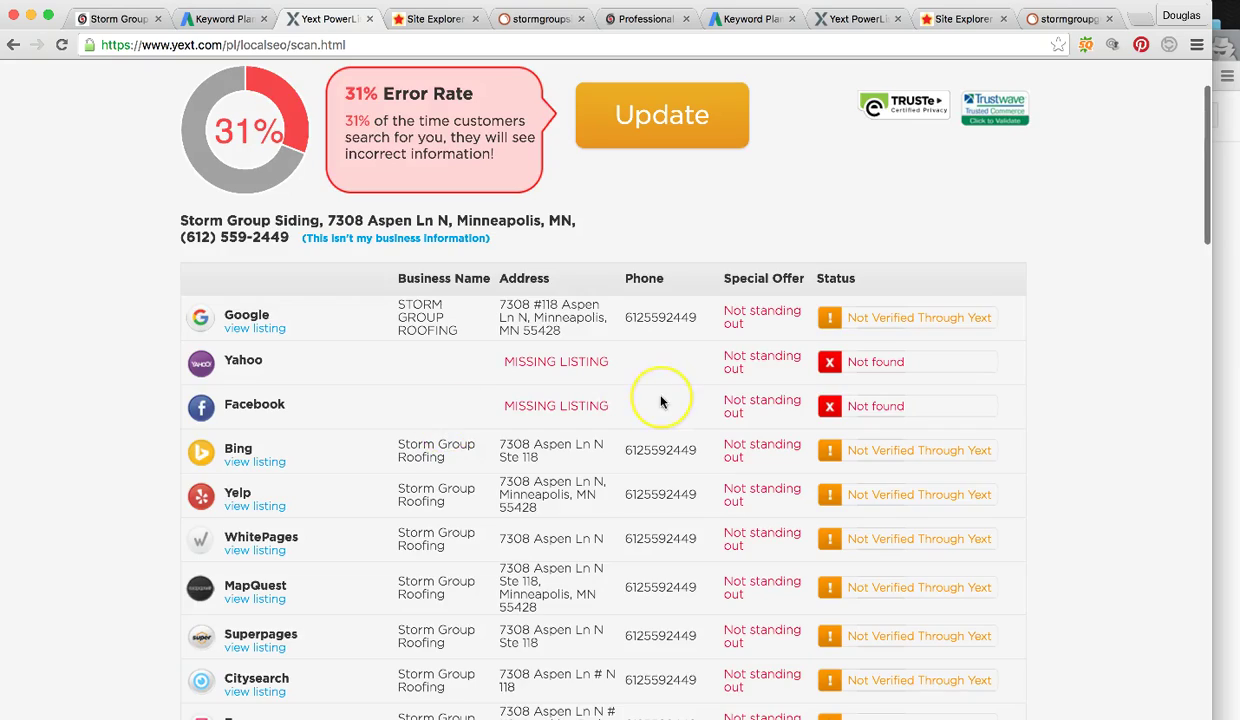
pyautogui.scroll(-10, 660, 402)
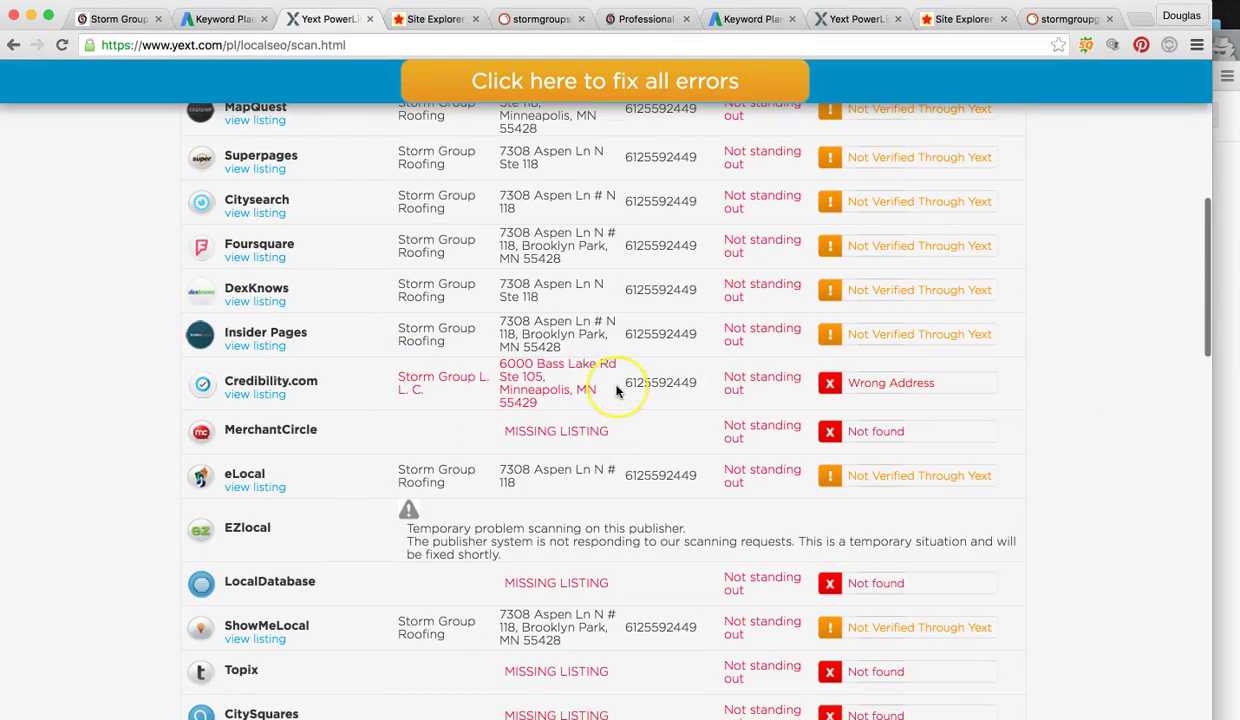
pyautogui.scroll(-4, 616, 390)
pyautogui.scroll(3, 617, 380)
pyautogui.scroll(-10, 536, 475)
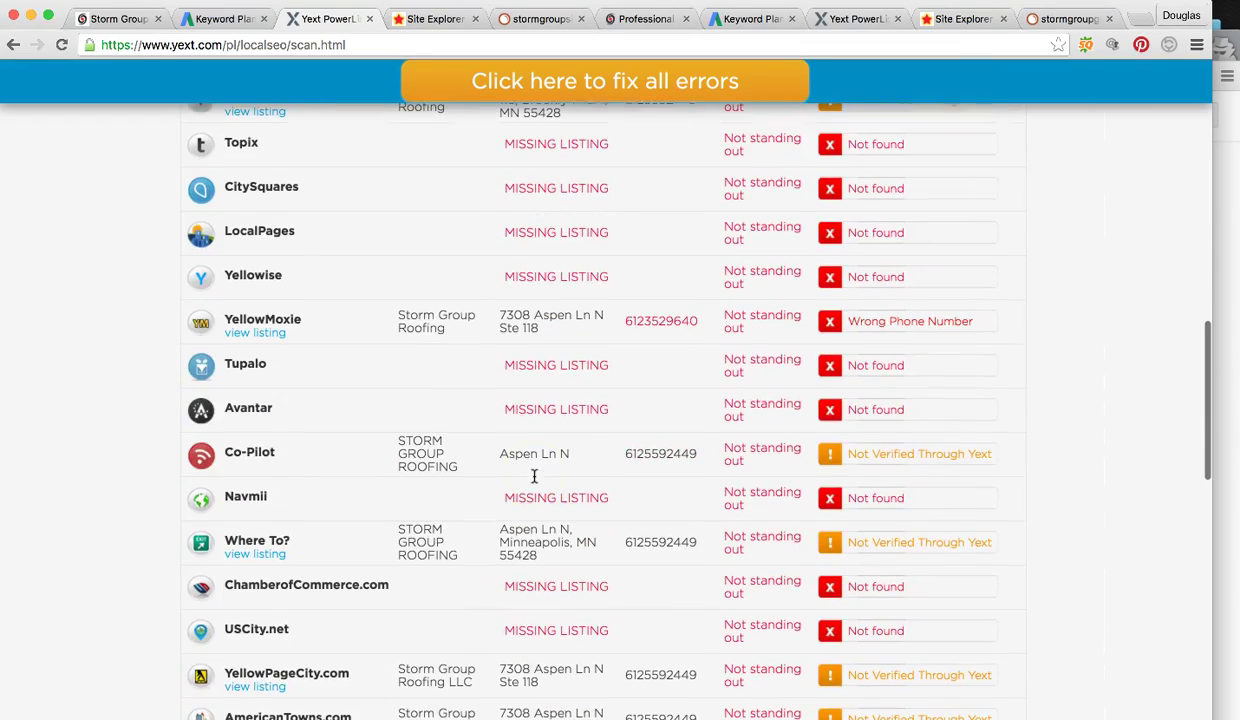
pyautogui.scroll(-11, 690, 412)
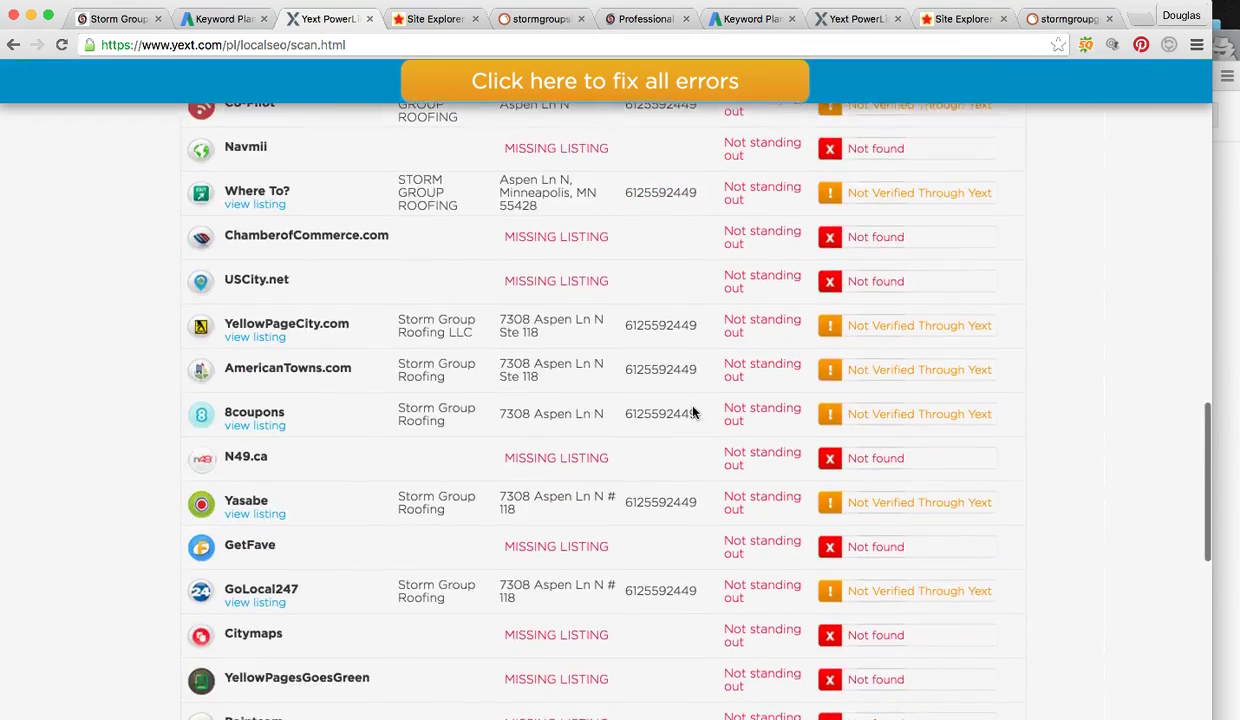
pyautogui.scroll(-10, 692, 410)
pyautogui.click(643, 413)
pyautogui.scroll(20, 489, 437)
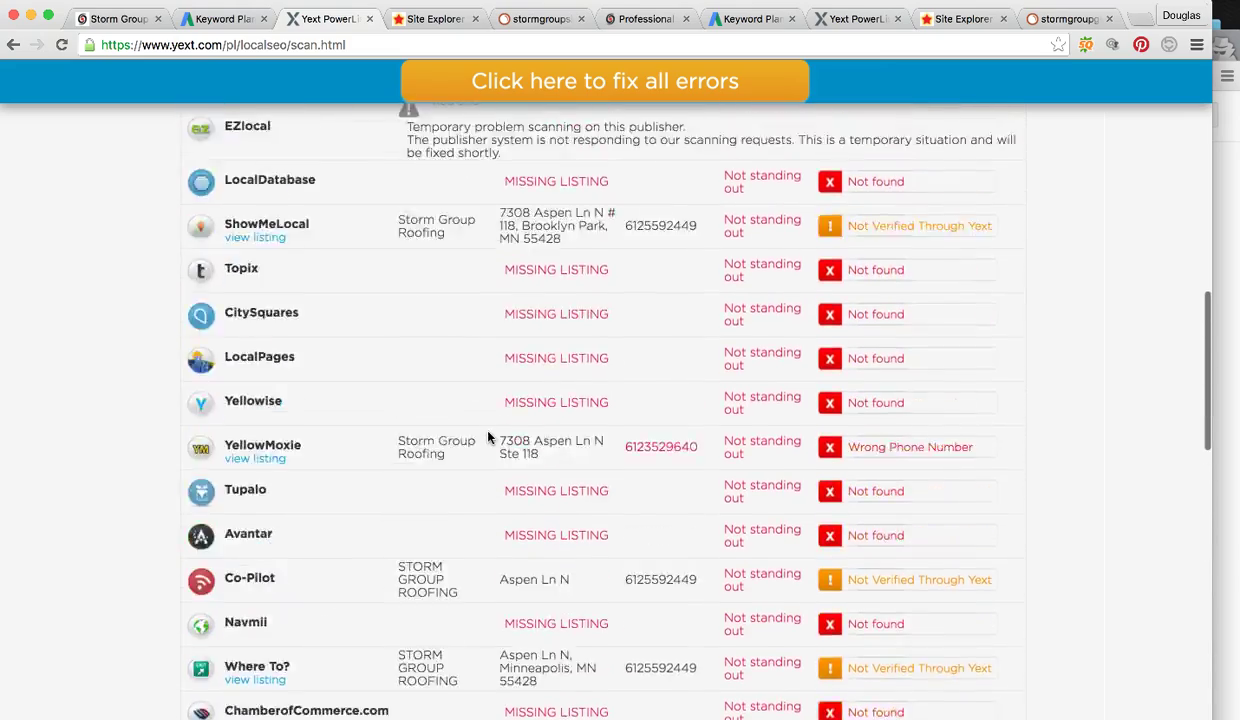
pyautogui.scroll(19, 489, 437)
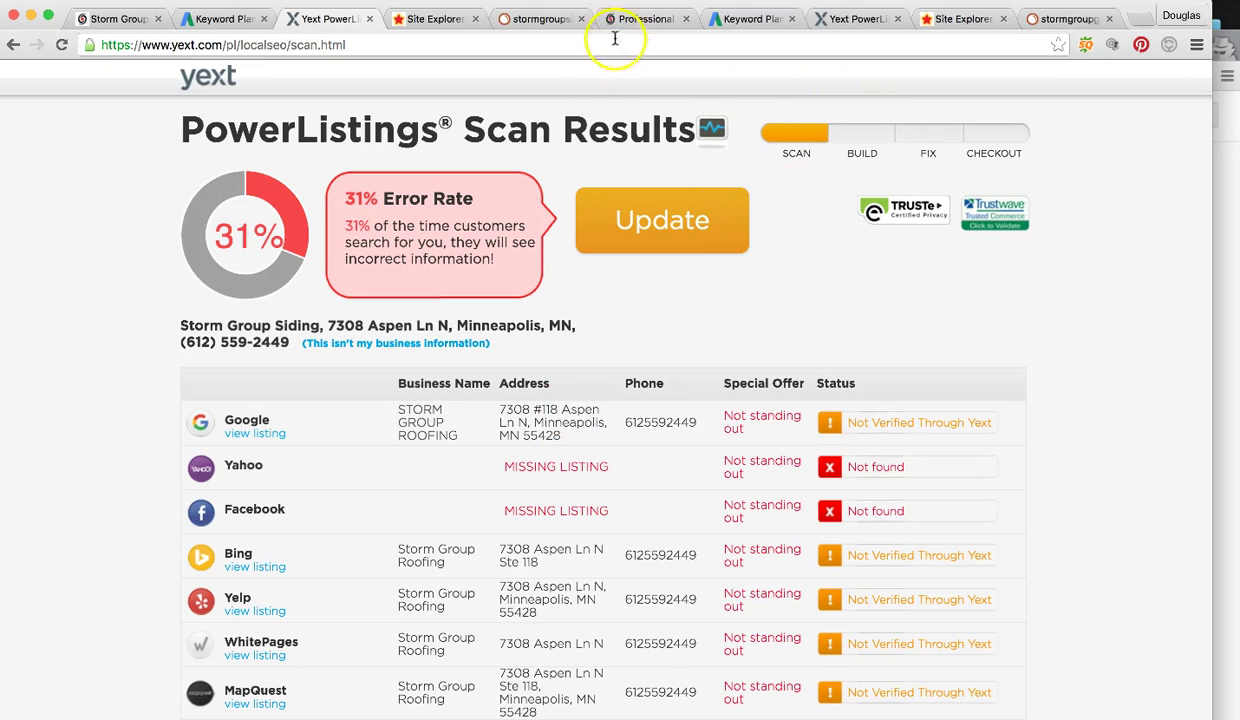
pyautogui.click(845, 22)
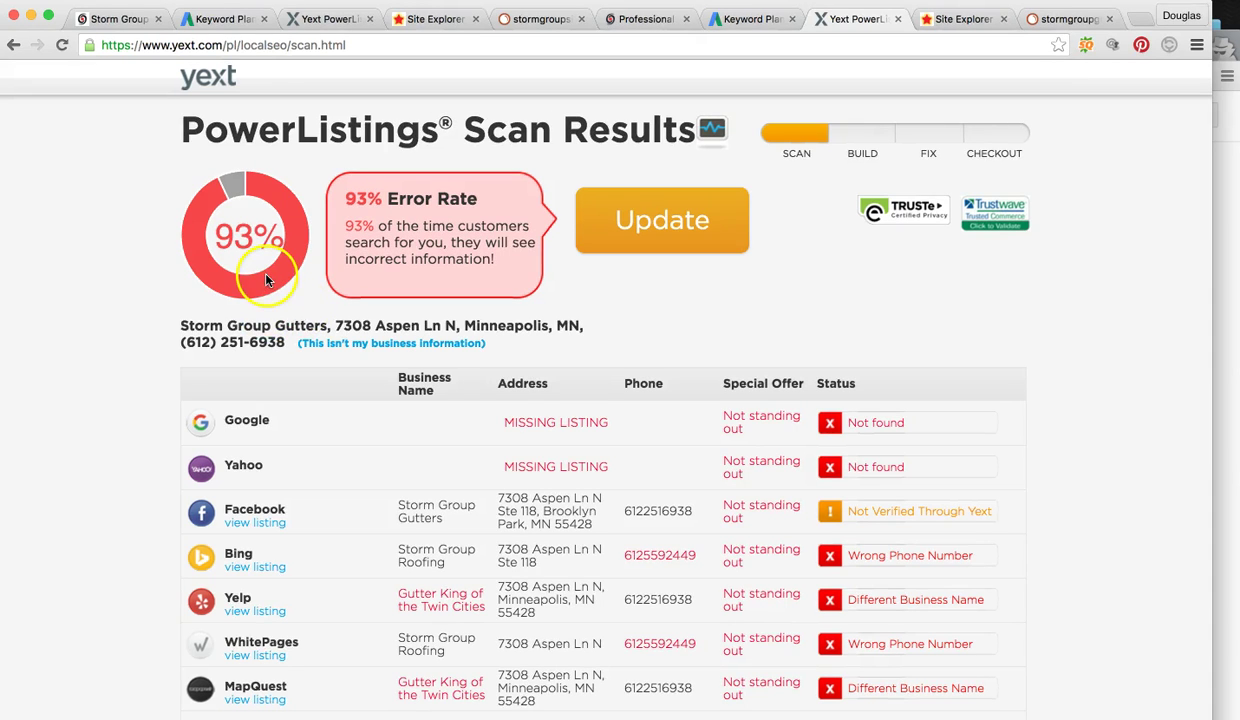
# - Scroll through the whole Storm Group Gutters scan table, then move to Majestic Site Explorer
pyautogui.click(327, 347)
pyautogui.scroll(-2, 523, 465)
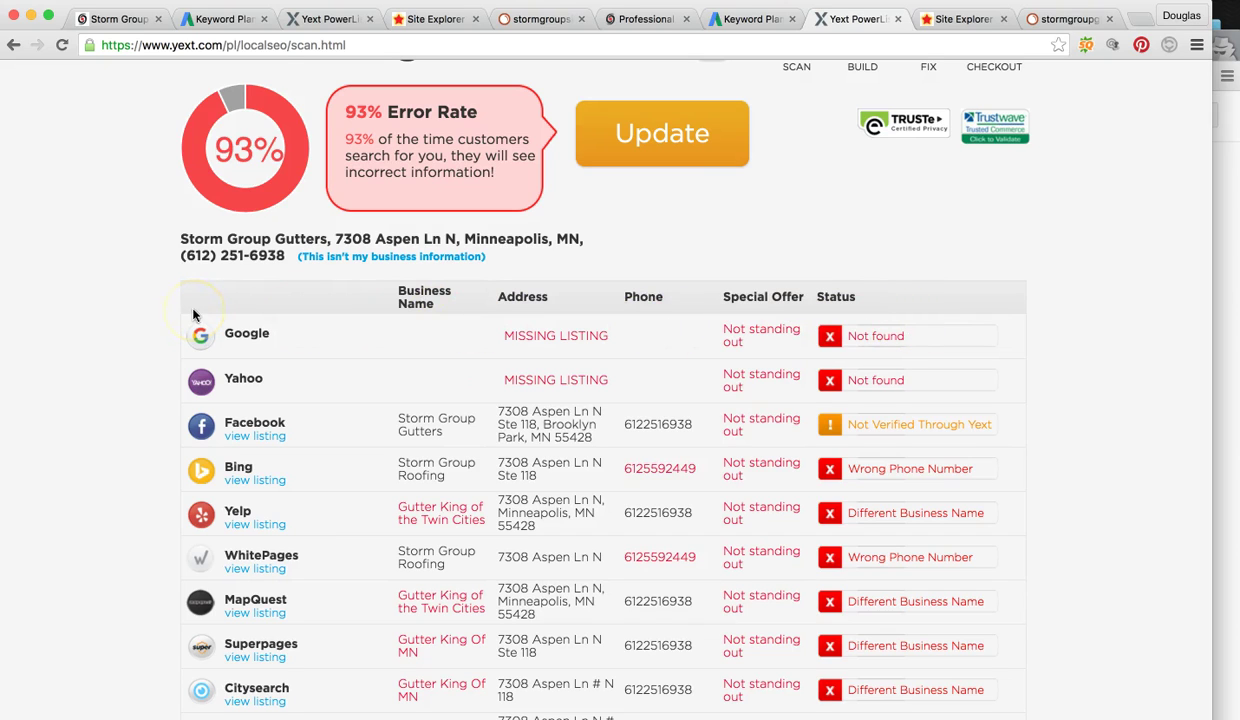
pyautogui.scroll(1, 205, 303)
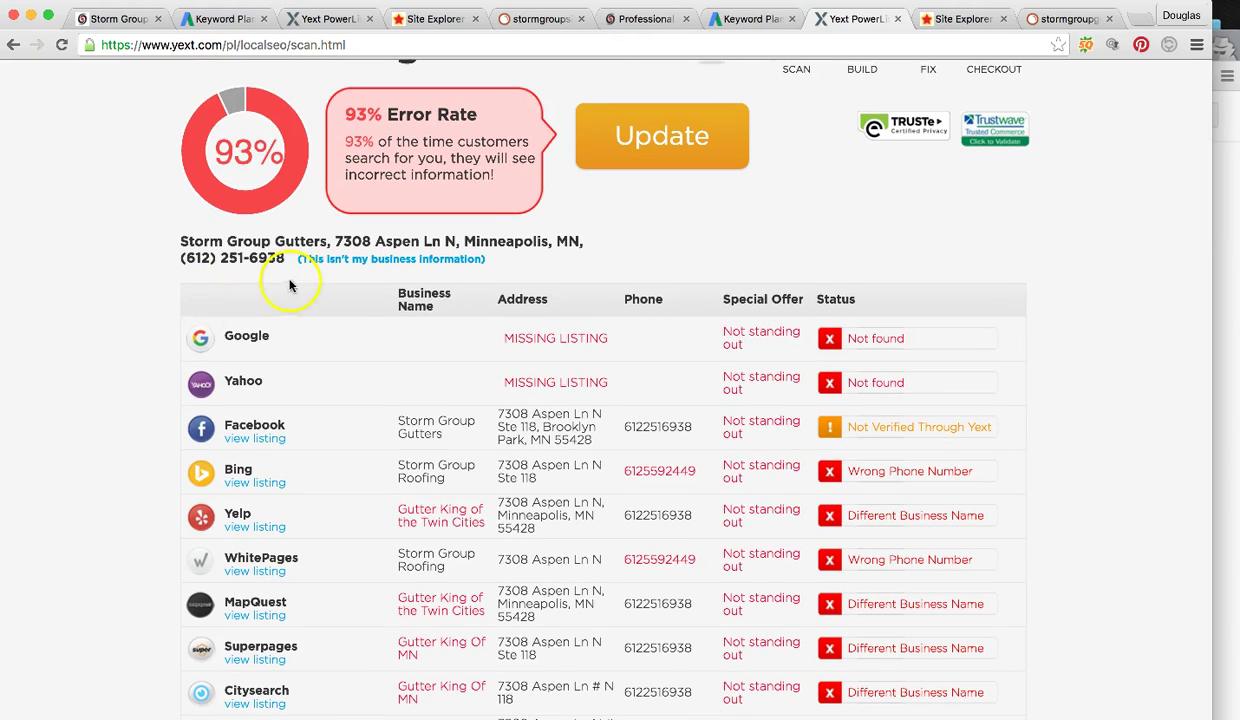
pyautogui.scroll(-3, 654, 436)
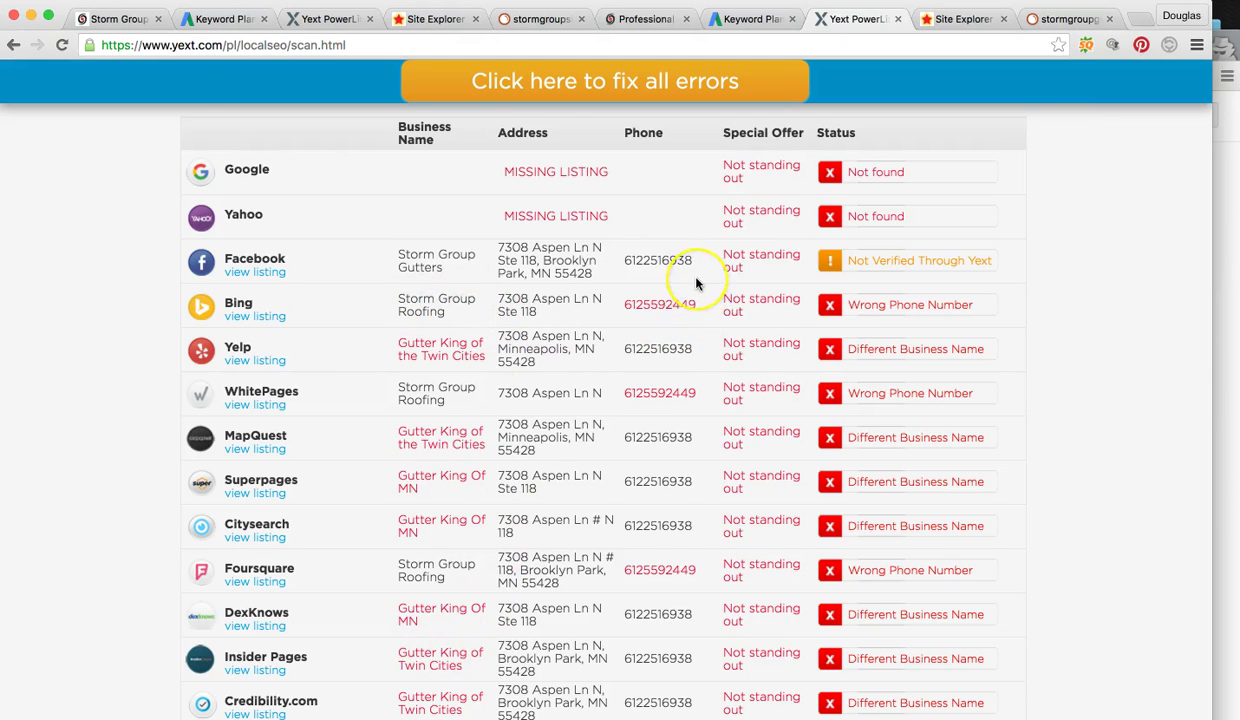
pyautogui.scroll(-6, 697, 284)
pyautogui.scroll(-13, 697, 284)
pyautogui.scroll(-13, 697, 284)
pyautogui.scroll(20, 697, 284)
pyautogui.scroll(3, 697, 284)
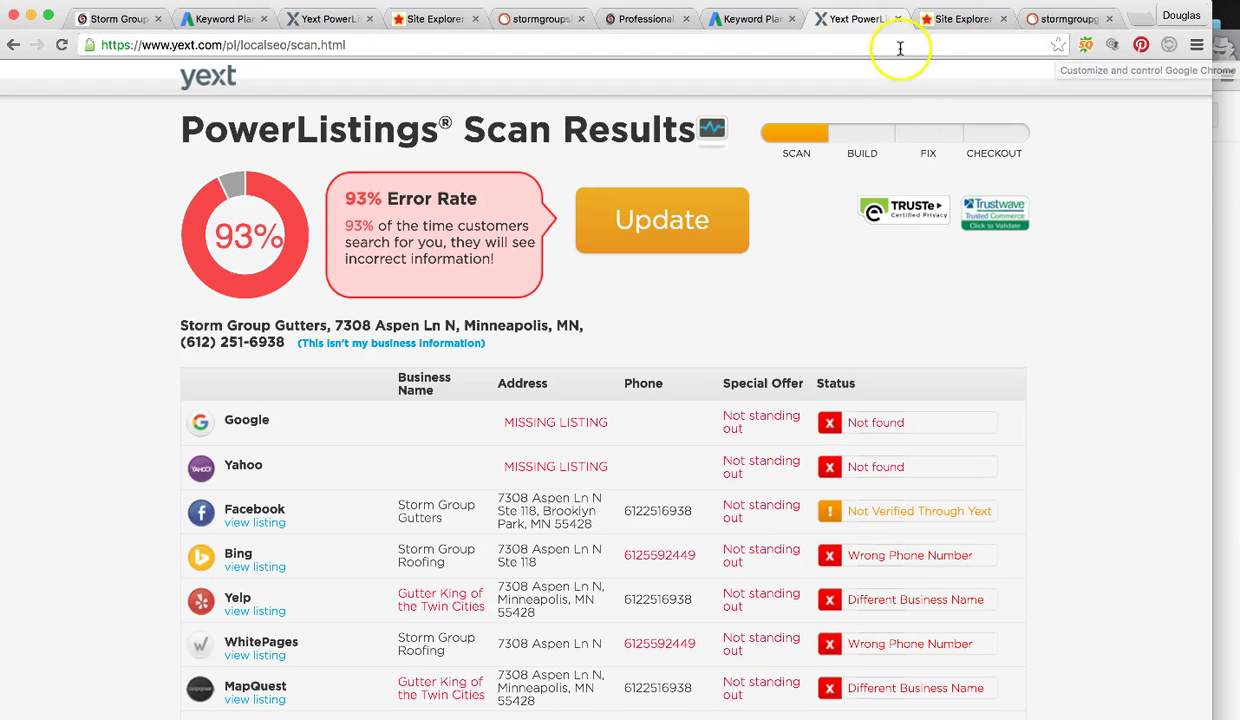
pyautogui.click(410, 19)
# - Cross-check stormgroupgutters.com in SEMrush and Majestic, then open the Trust Flow quality chart image
pyautogui.scroll(-1, 287, 152)
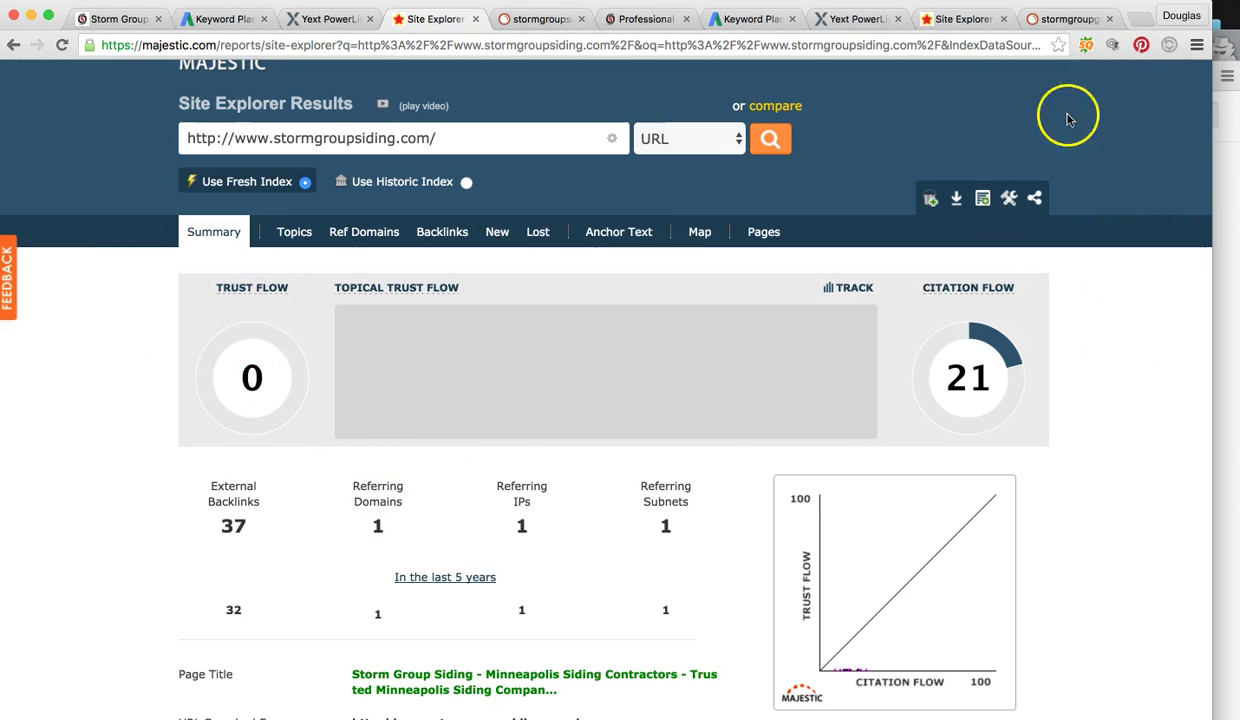
pyautogui.click(1066, 19)
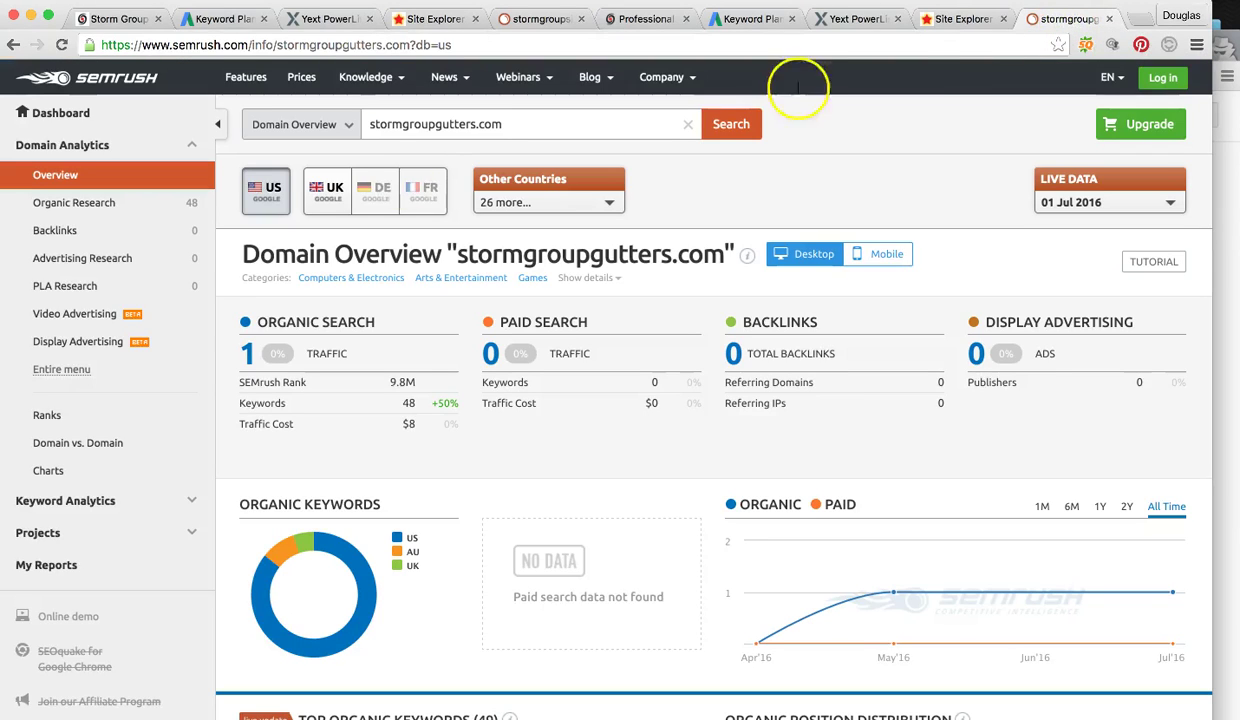
pyautogui.click(927, 22)
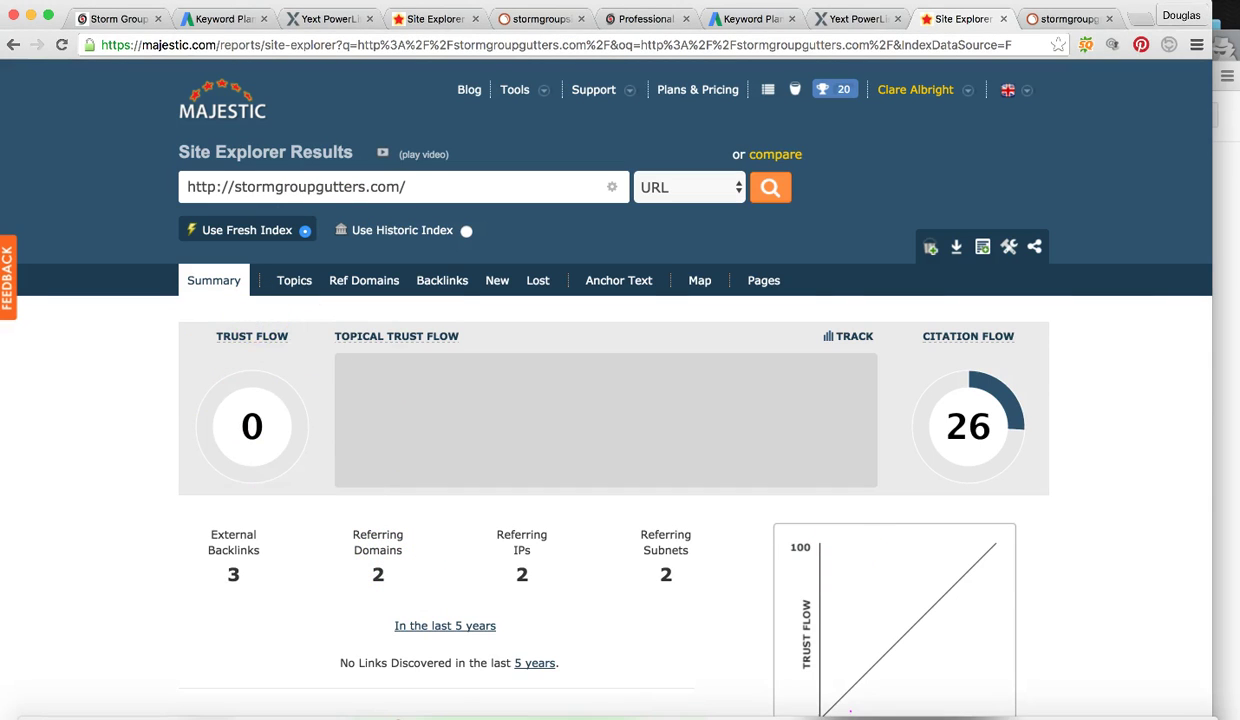
pyautogui.click(885, 705)
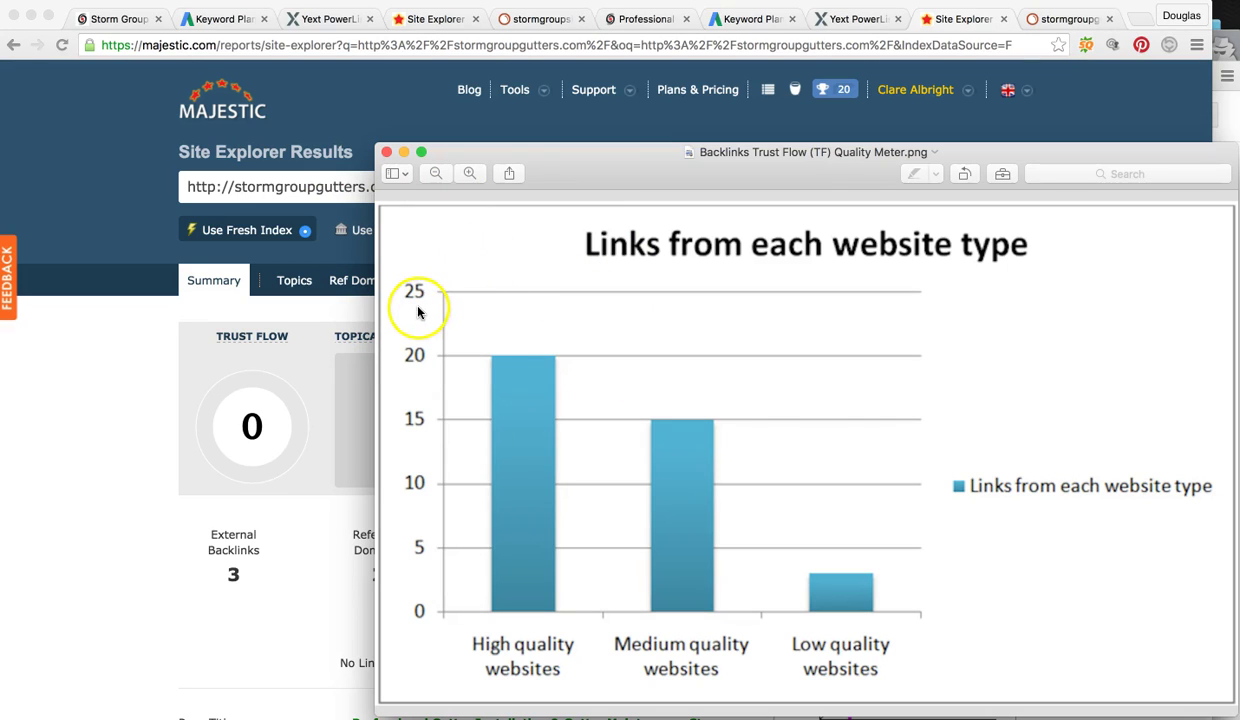
# - Search Google for 'san diego auto dealers' in a new tab
pyautogui.click(141, 350)
pyautogui.scroll(-1, 880, 255)
pyautogui.click(1133, 20)
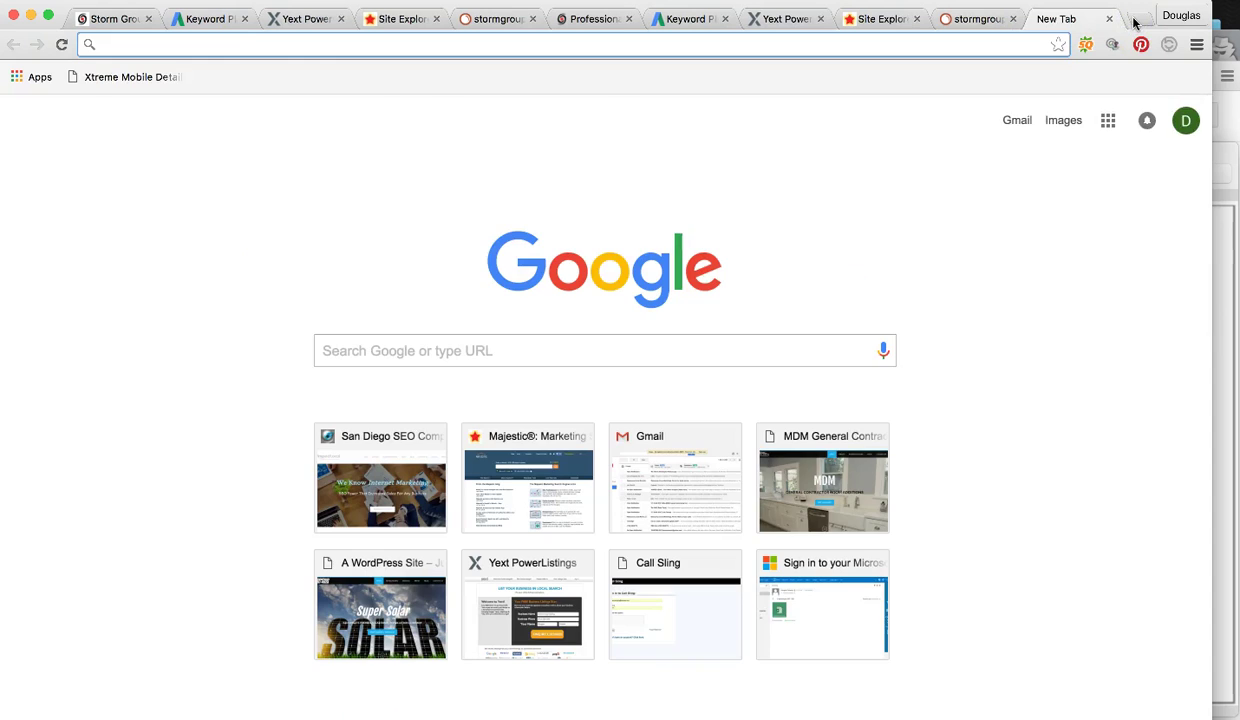
pyautogui.write('san diego ')
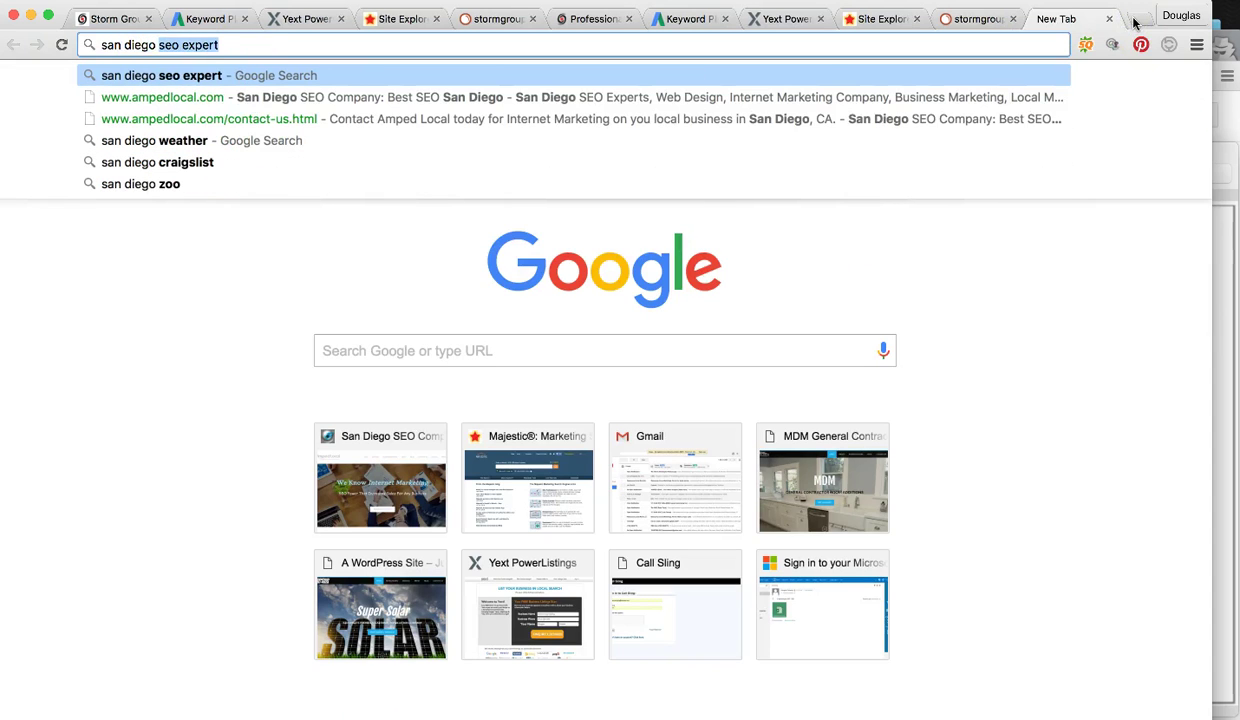
pyautogui.write('auto deal')
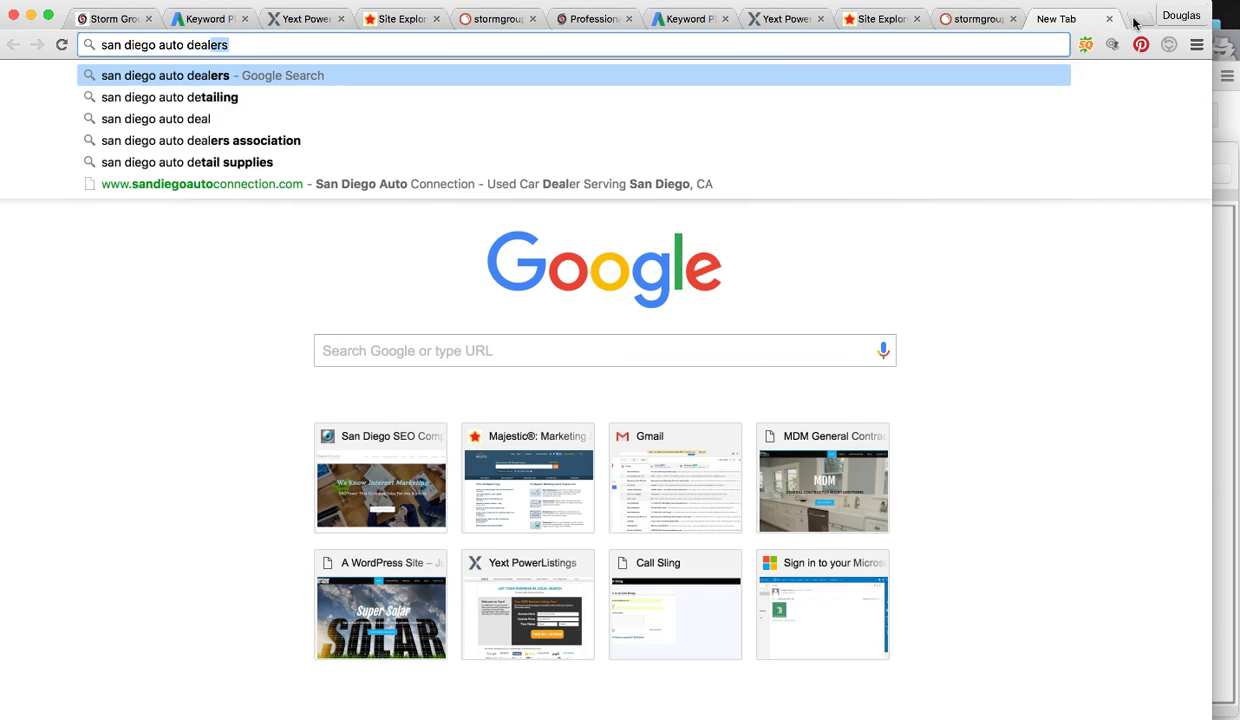
pyautogui.write('ers')
pyautogui.press('Return')
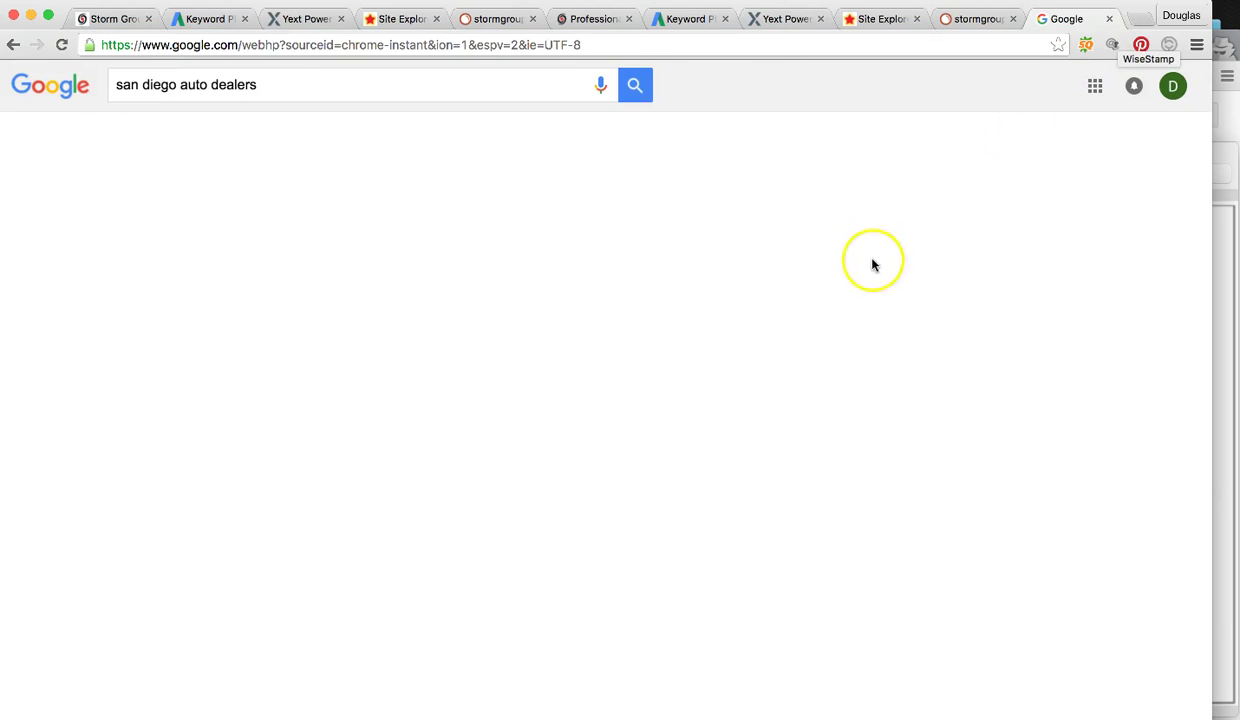
# - Copy the top search result's web address
pyautogui.scroll(-3, 714, 281)
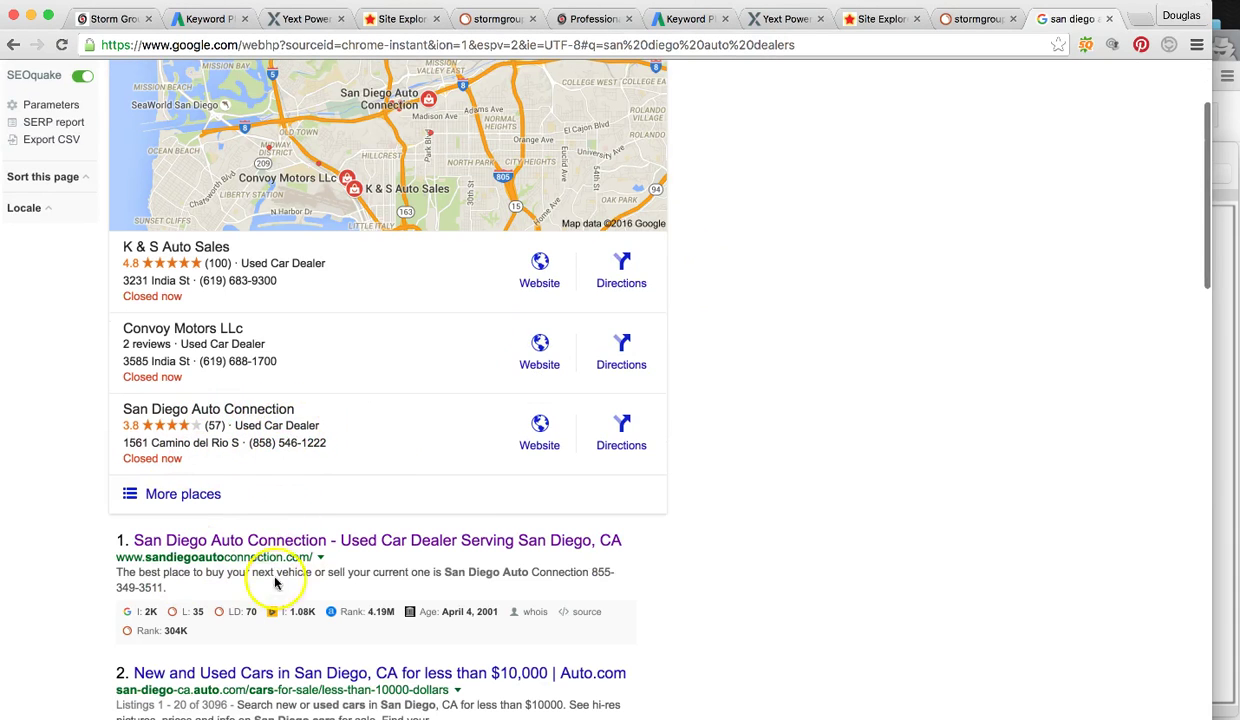
pyautogui.moveTo(303, 557); pyautogui.dragTo(92, 549)
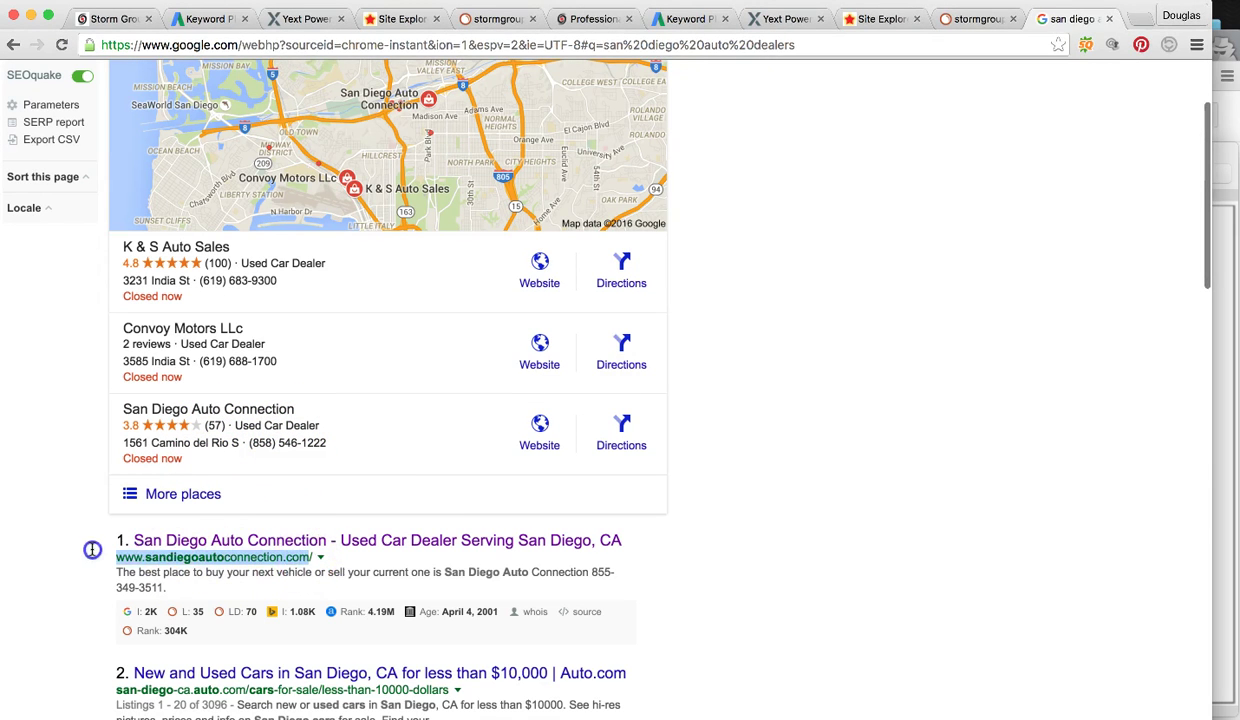
pyautogui.rightClick(172, 558)
pyautogui.click(238, 590)
# - Run Majestic Site Explorer on sandiegoautoconnection.com: trust flow 23, citation flow 36
pyautogui.click(880, 18)
pyautogui.moveTo(405, 146); pyautogui.dragTo(172, 141)
pyautogui.rightClick(238, 145)
pyautogui.click(340, 260)
pyautogui.press('Return')
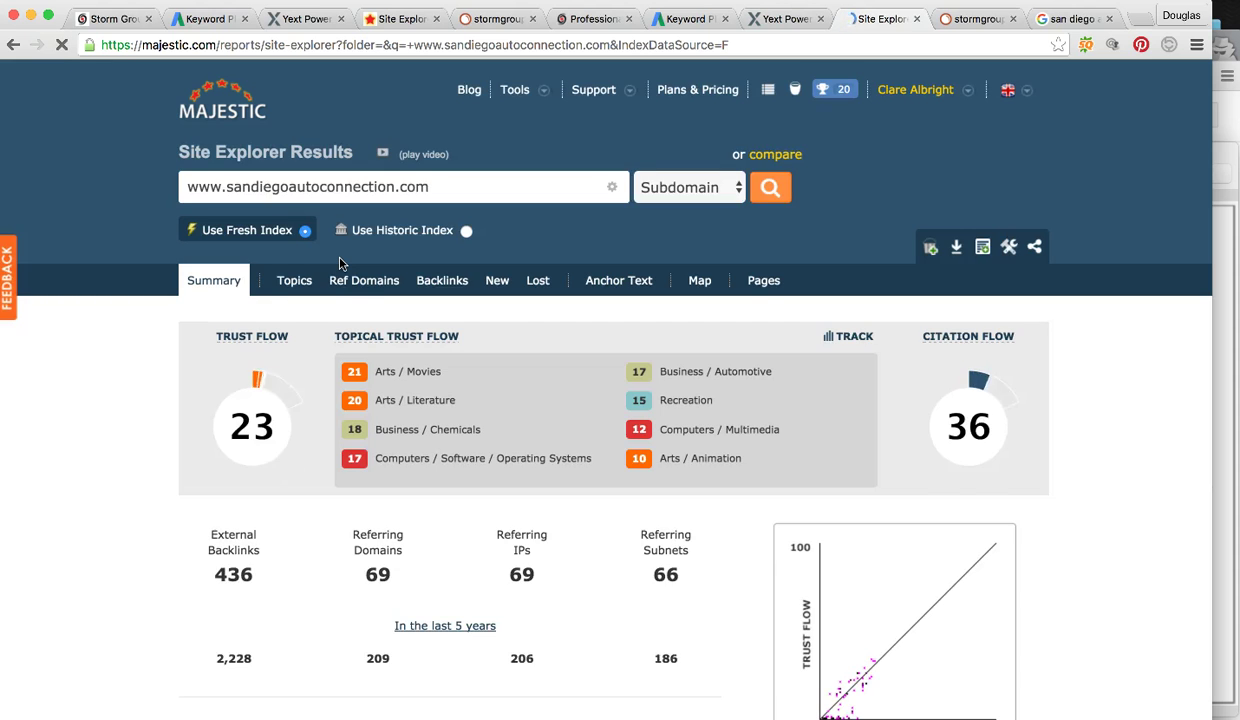
pyautogui.scroll(-1, 150, 465)
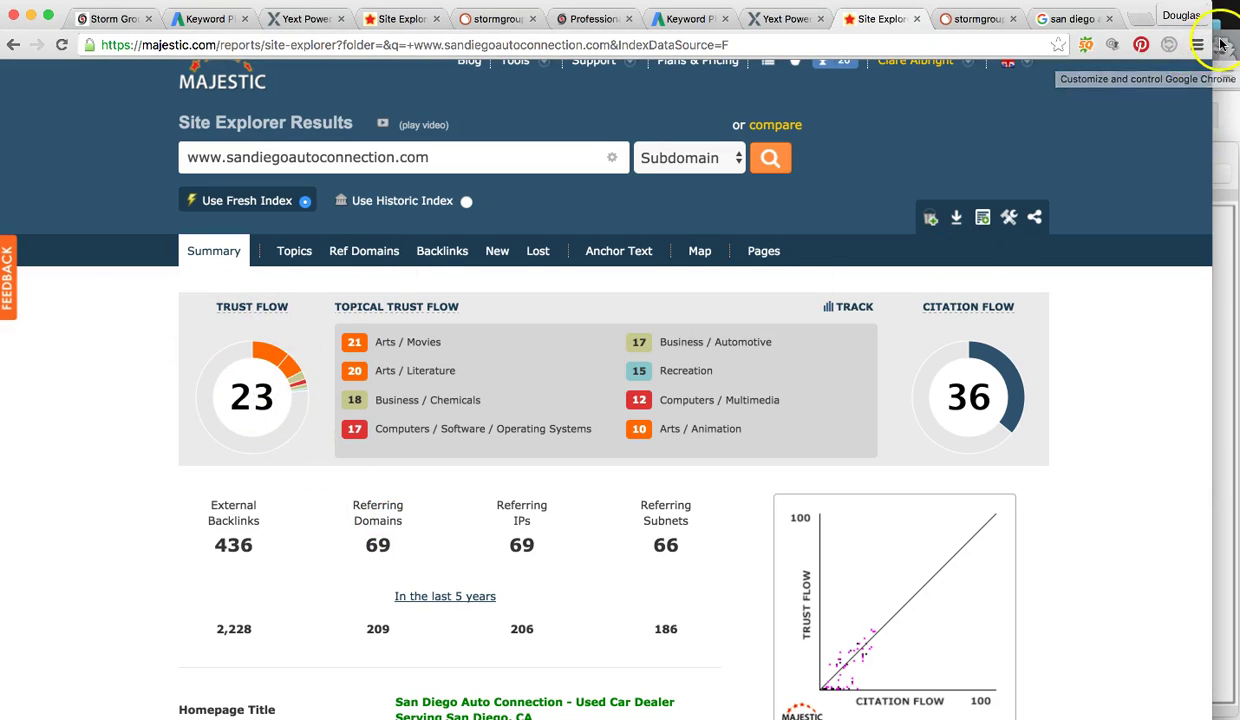
pyautogui.click(1070, 18)
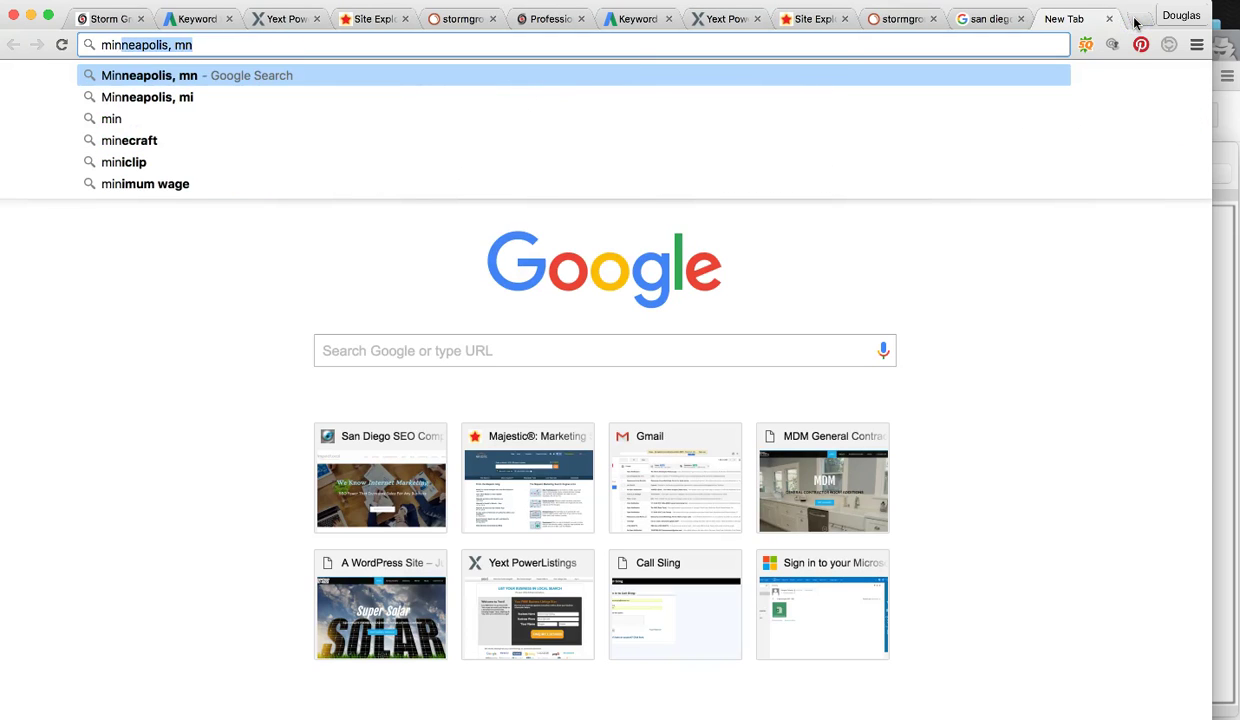
# - Look up the Minneapolis, mn population (400,070 in 2013), then return to Keyword Planner
pyautogui.press('Return')
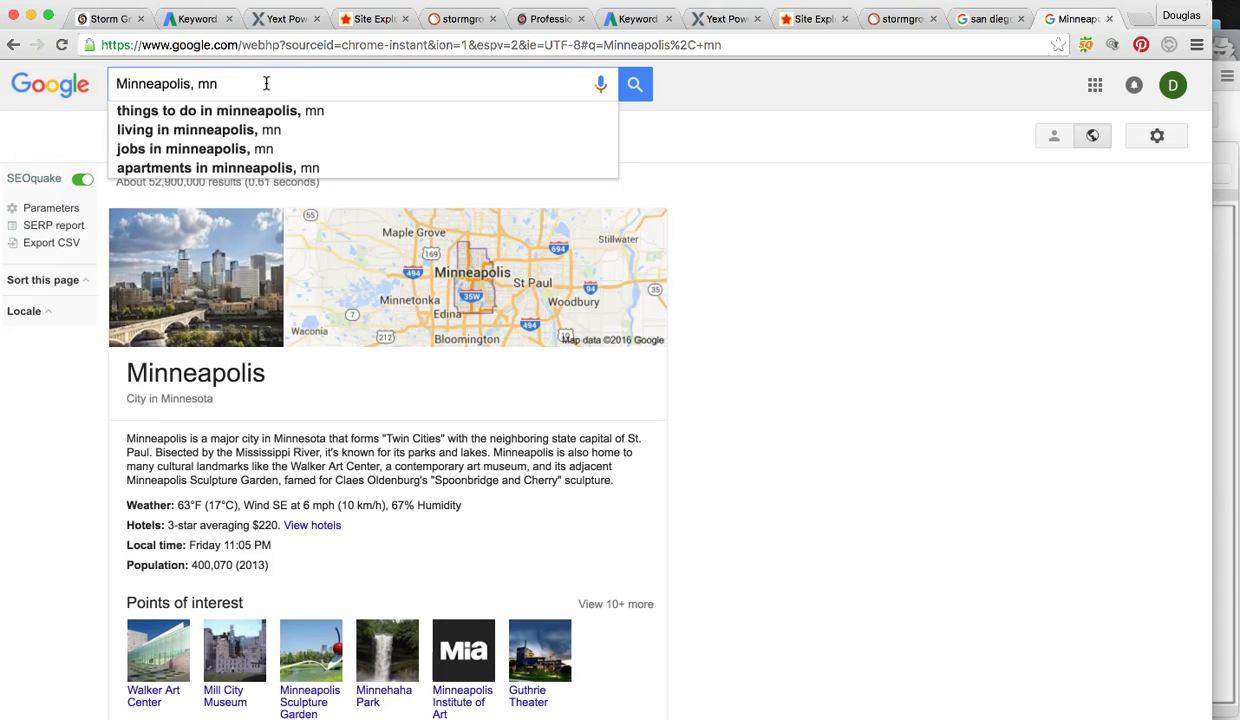
pyautogui.write('population')
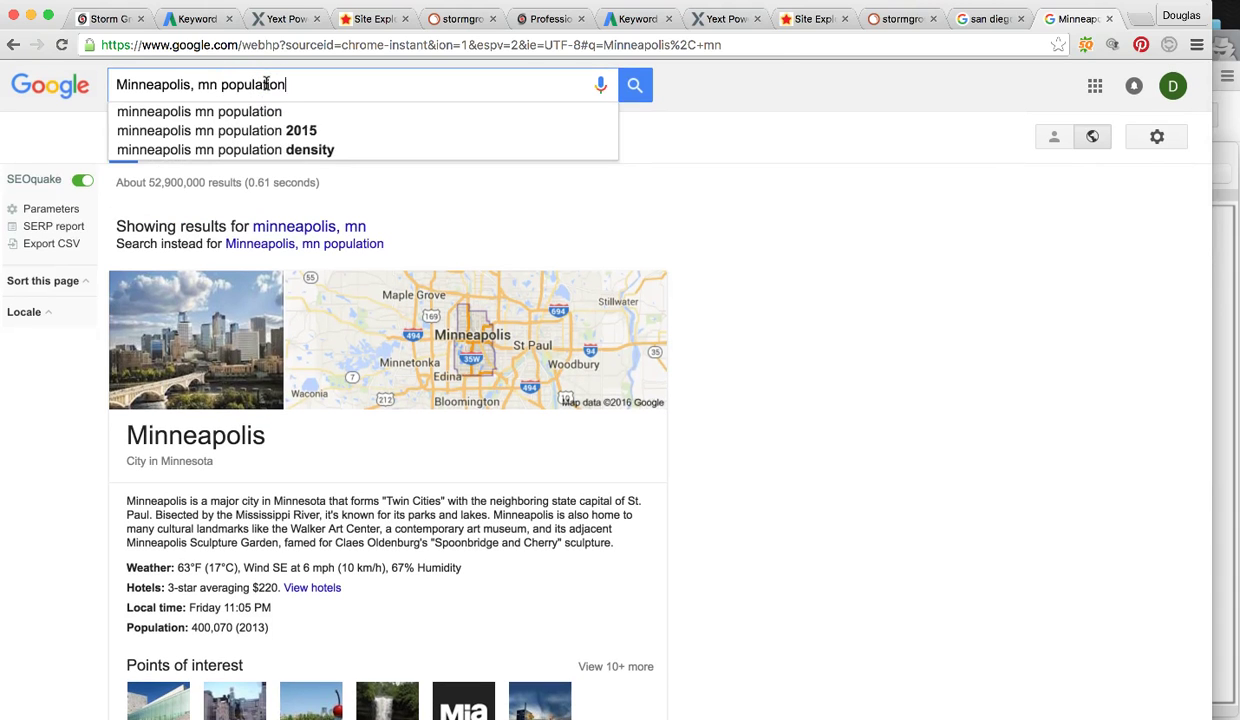
pyautogui.press('Return')
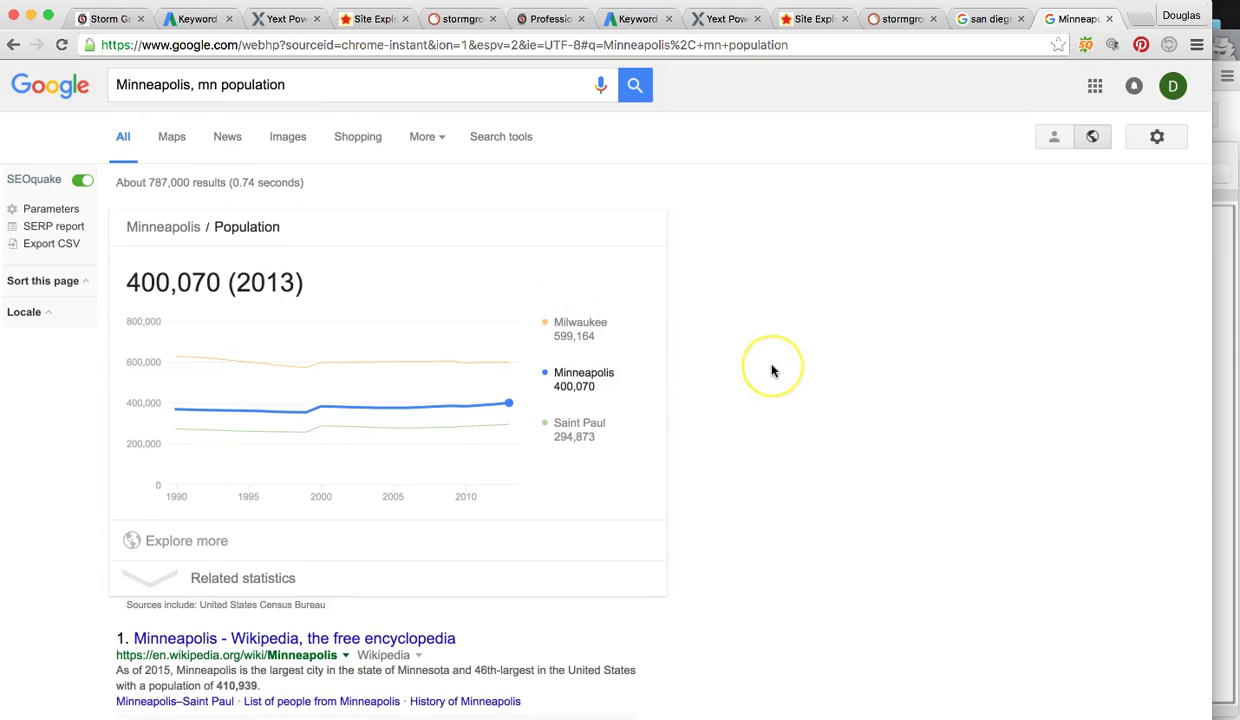
pyautogui.scroll(-1, 771, 371)
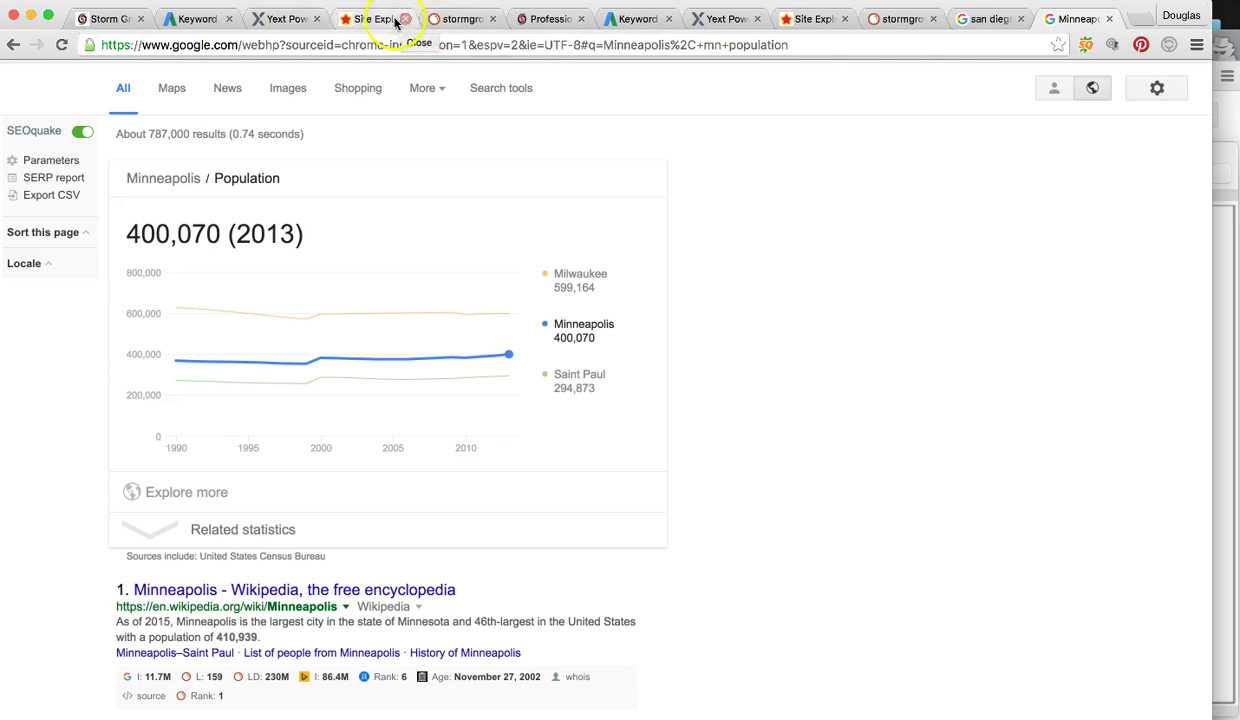
pyautogui.click(200, 19)
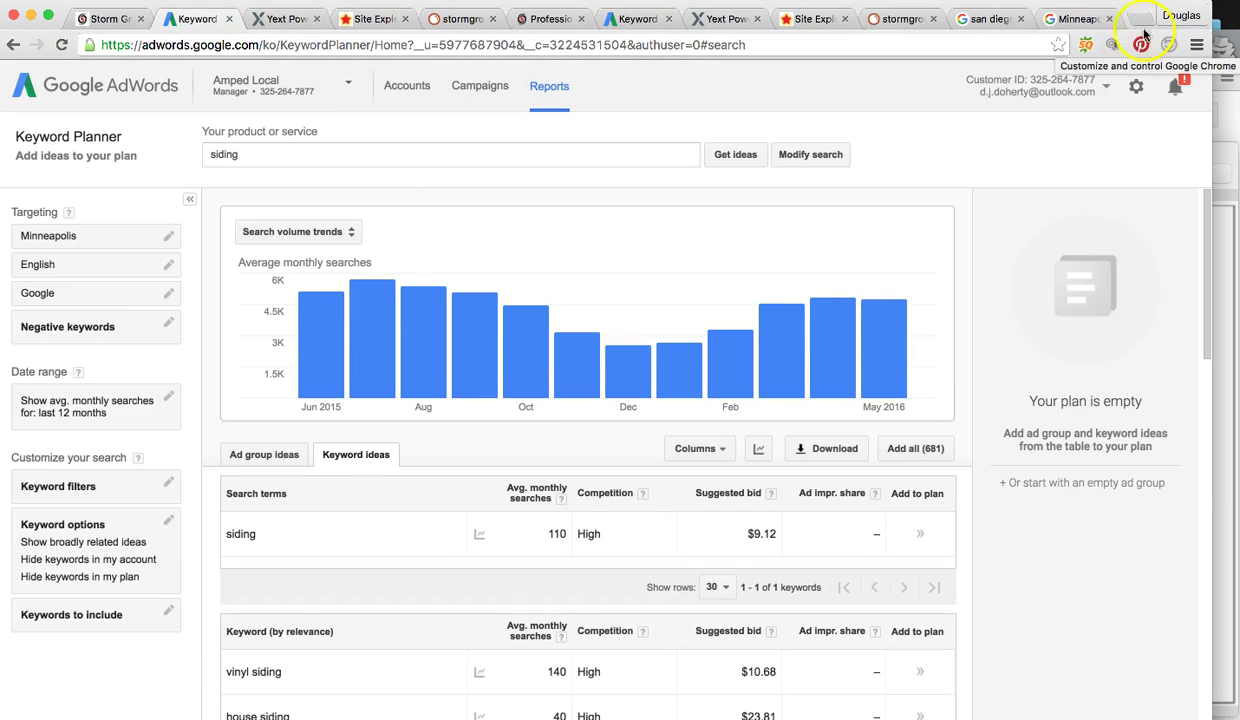
pyautogui.click(1230, 47)
pyautogui.click(650, 52)
pyautogui.click(490, 50)
pyautogui.click(360, 50)
pyautogui.click(214, 52)
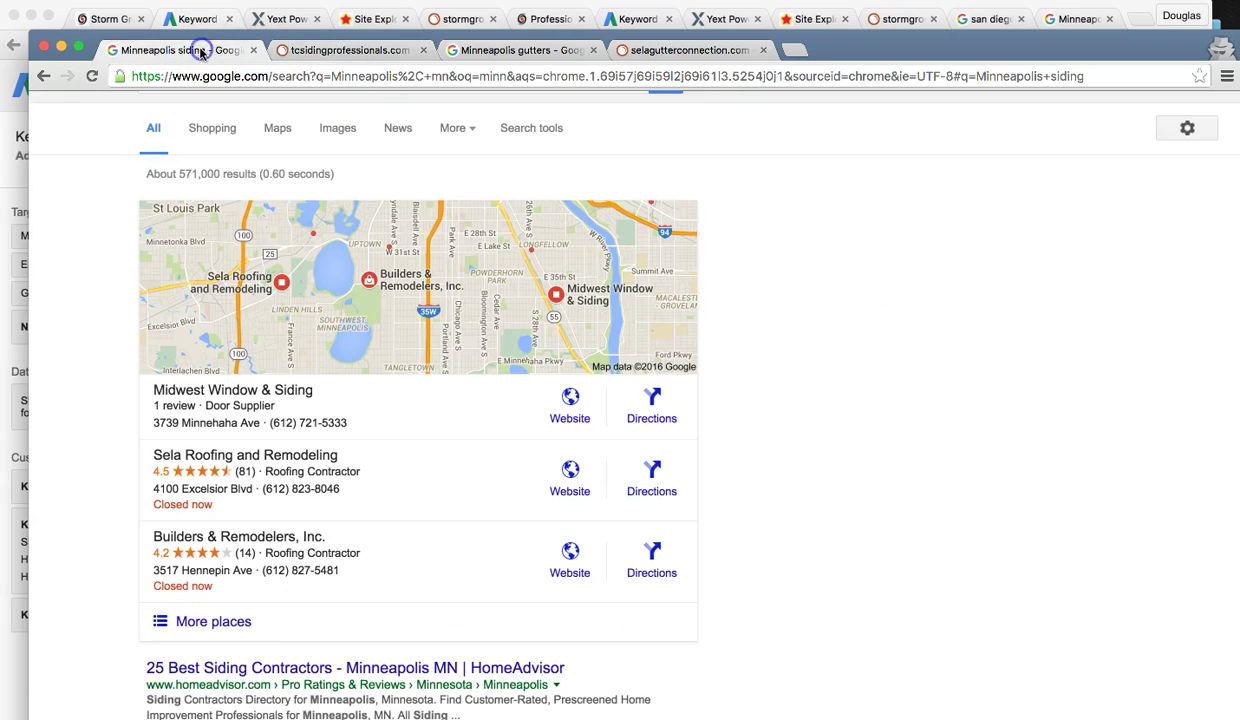
pyautogui.click(148, 10)
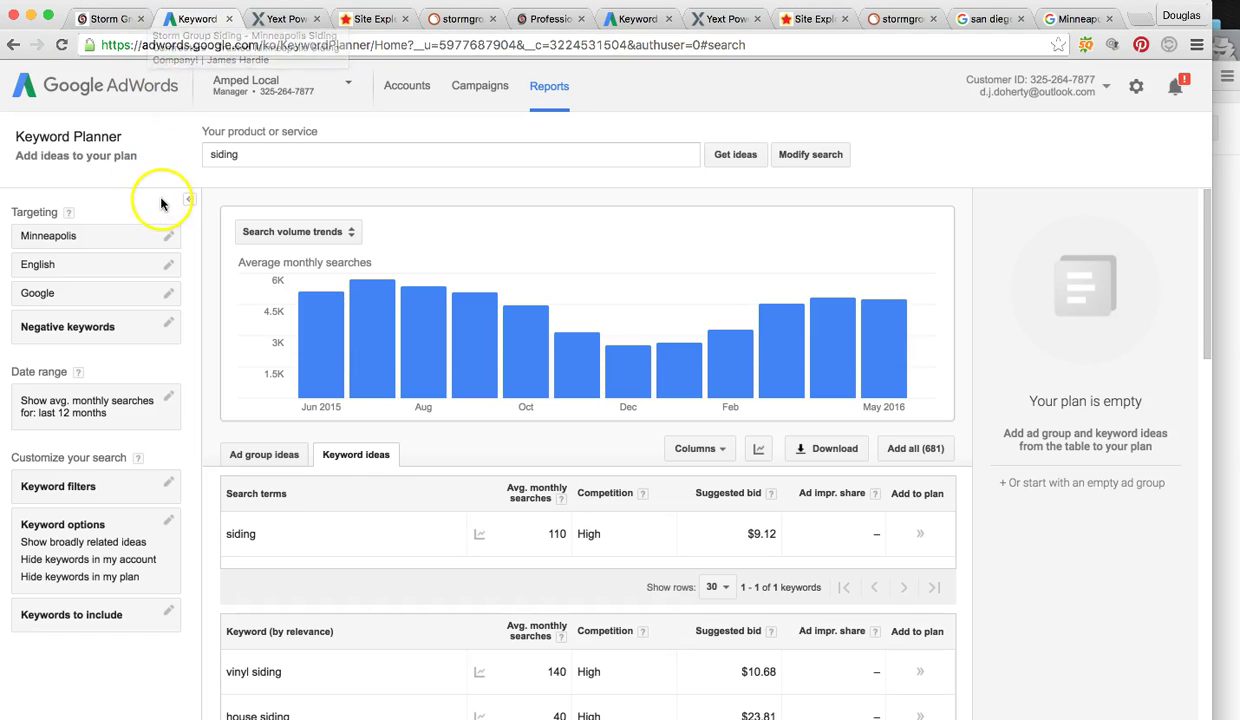